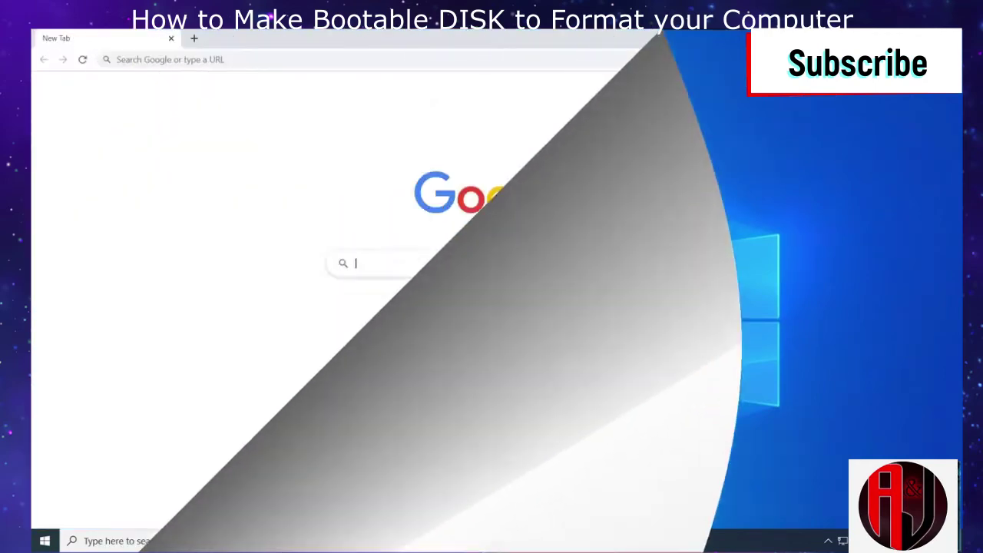
Search Google for 'download windows 10', reach Microsoft's download page, and launch the downloaded Media Creation Tool.
{"action": "type", "text": "down"}
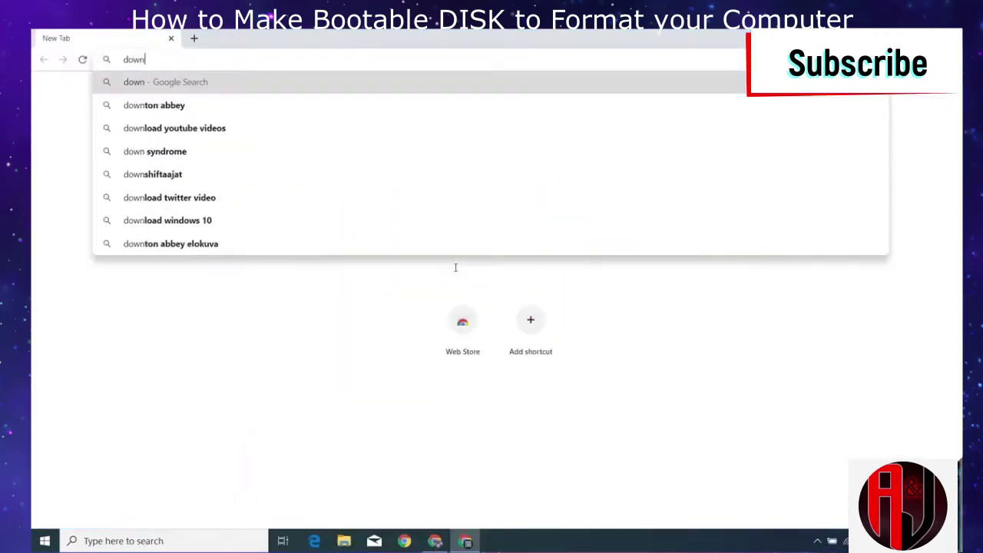
{"action": "type", "text": "load windows 1"}
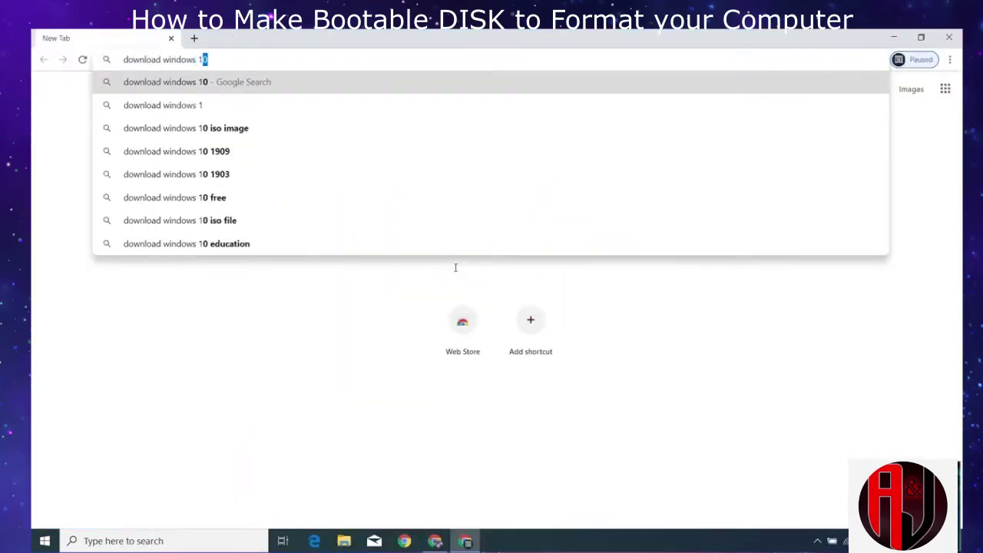
{"action": "type", "text": "0"}
{"action": "key", "text": "Return"}
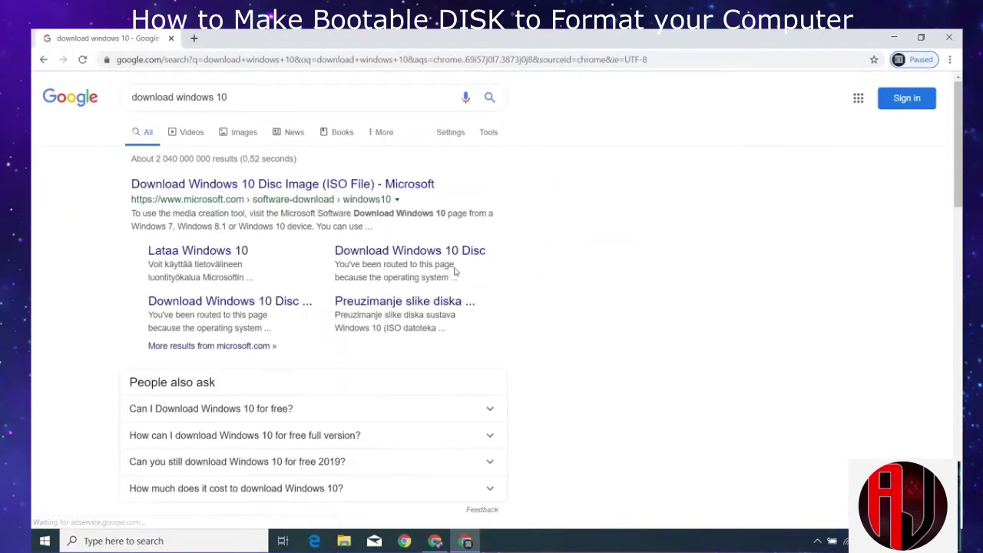
{"action": "left_click", "coordinate": [320, 183]}
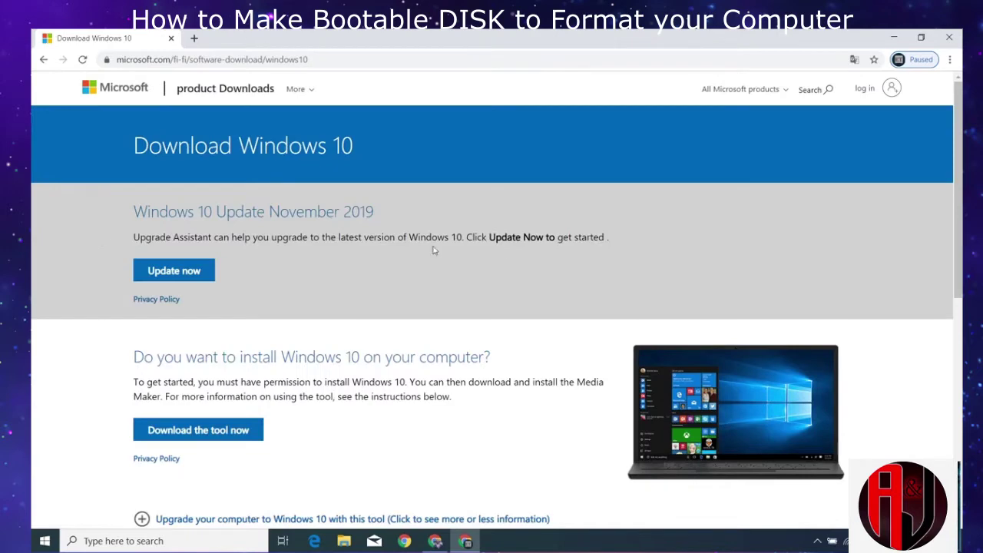
{"action": "scroll", "coordinate": [476, 268], "scroll_direction": "down", "scroll_amount": 3}
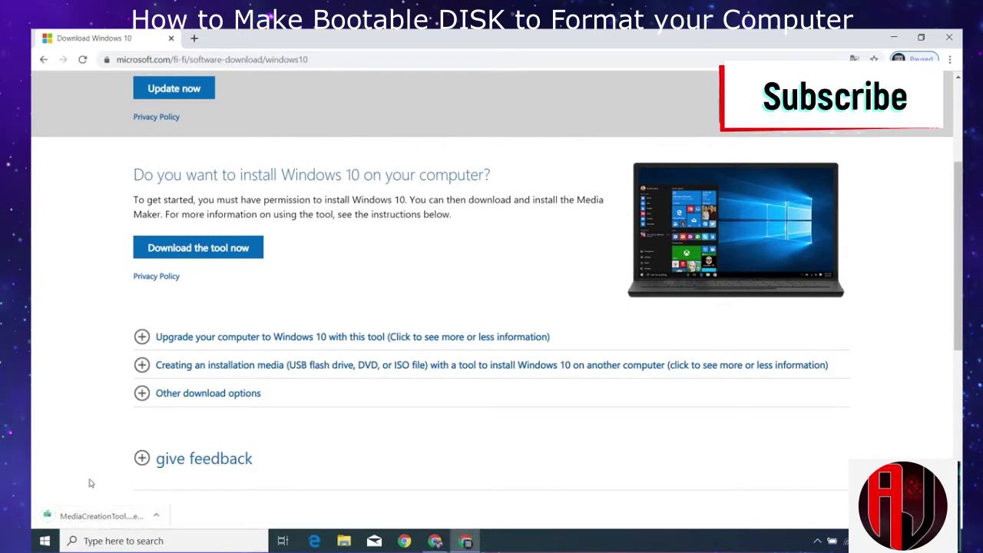
{"action": "left_click", "coordinate": [89, 514]}
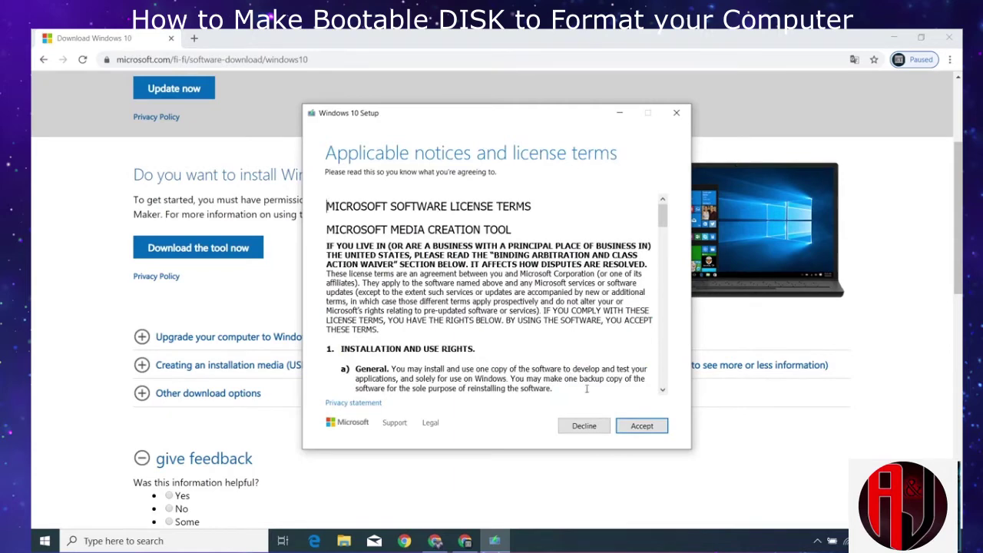
Accept the Windows 10 Setup license terms.
{"action": "left_click", "coordinate": [634, 428]}
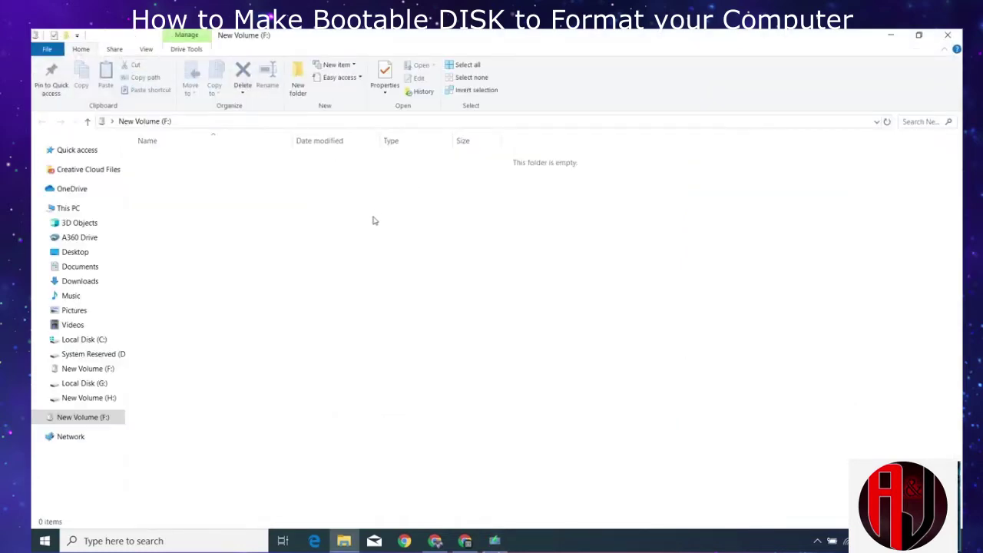
Close the empty New Volume (F:) File Explorer window.
{"action": "left_click", "coordinate": [947, 34]}
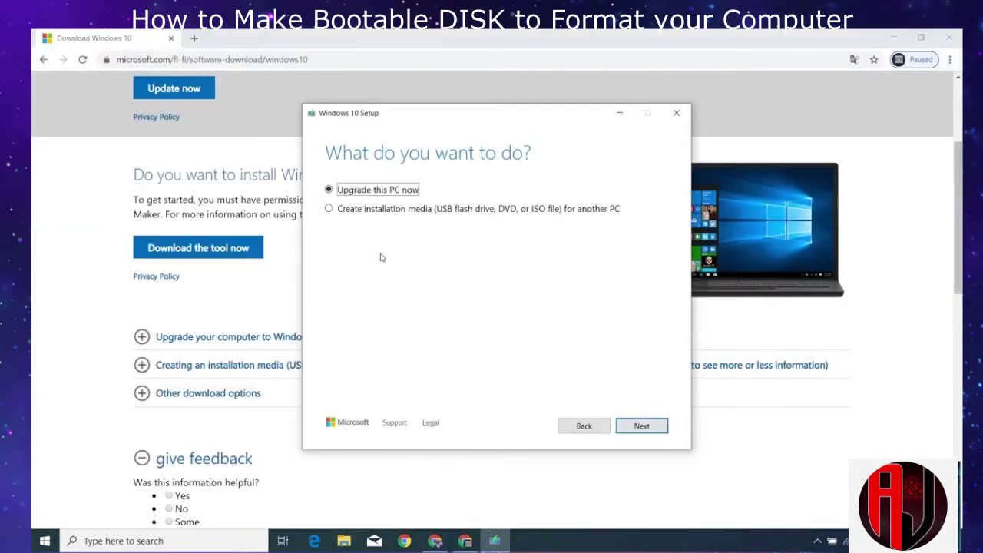
Choose 'Create installation media for another PC' and advance to the language and edition step.
{"action": "left_click", "coordinate": [331, 212]}
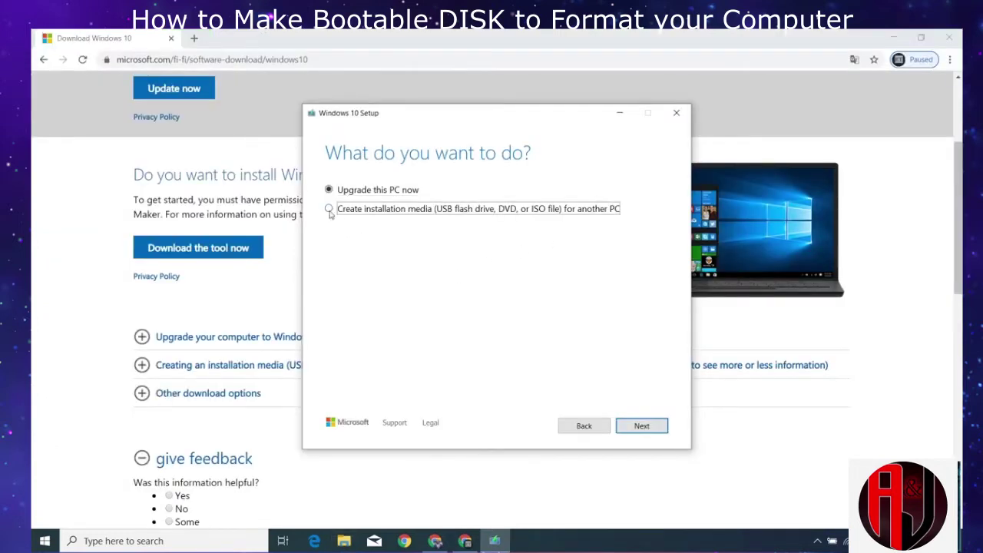
{"action": "left_click", "coordinate": [641, 427]}
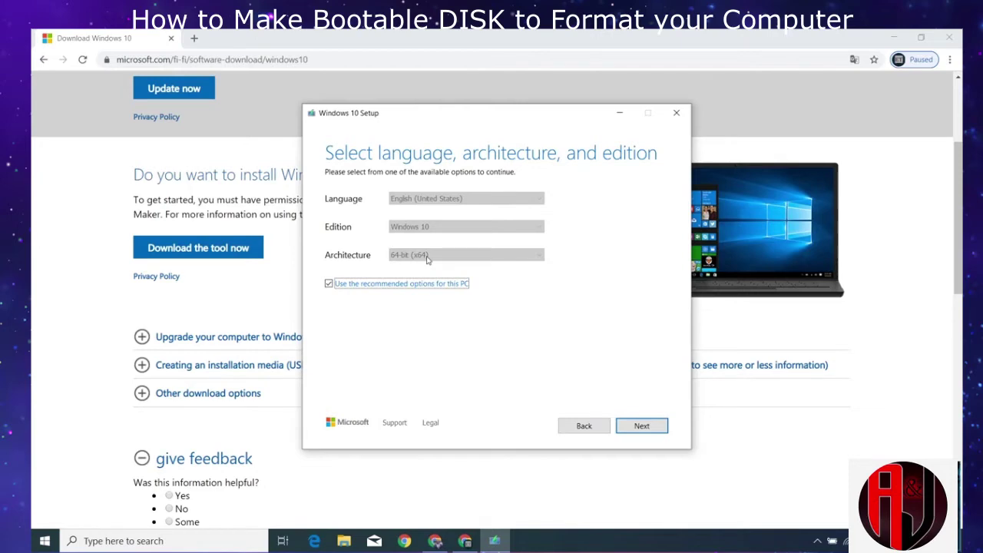
Drop the recommended options, set Architecture to Both, and advance to the media choice.
{"action": "left_click", "coordinate": [329, 283]}
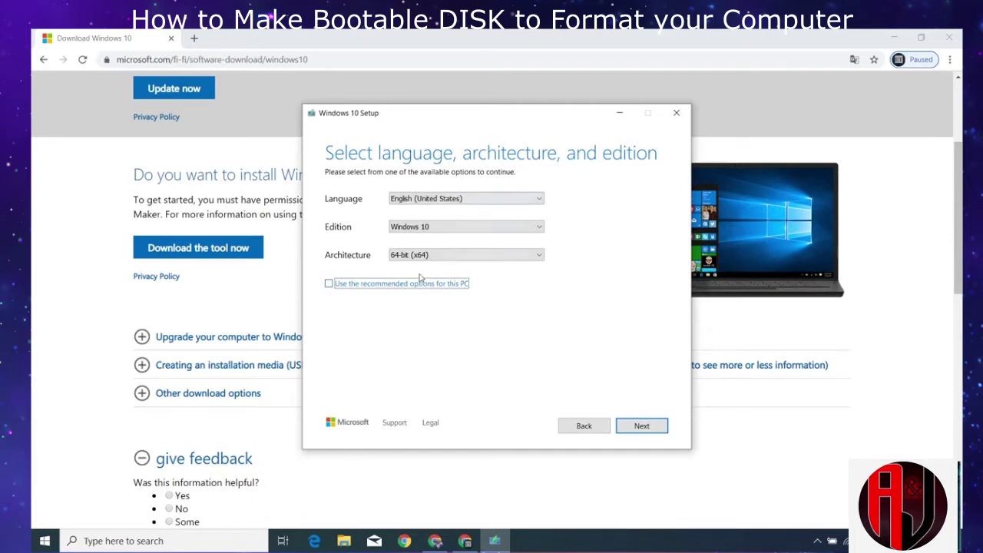
{"action": "left_click", "coordinate": [451, 199]}
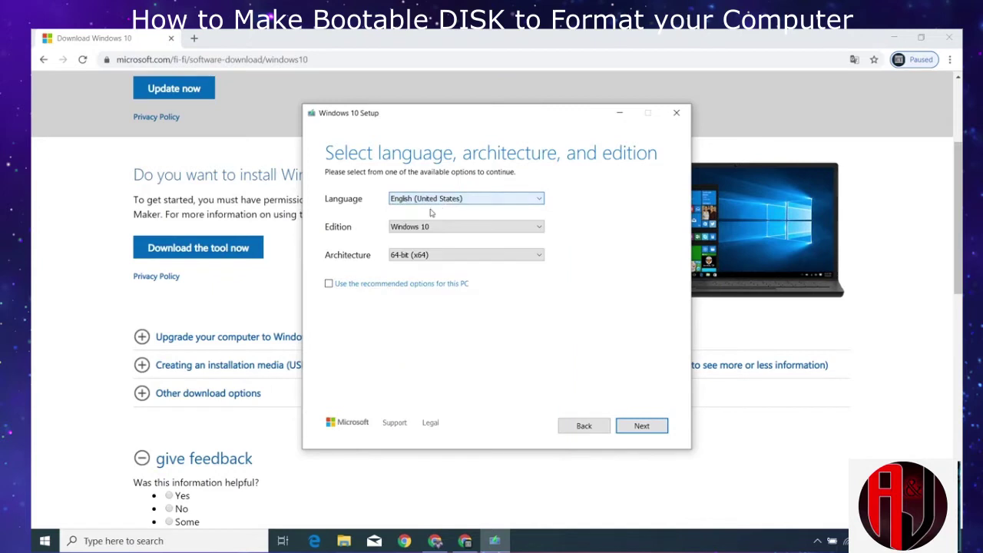
{"action": "left_click", "coordinate": [467, 259]}
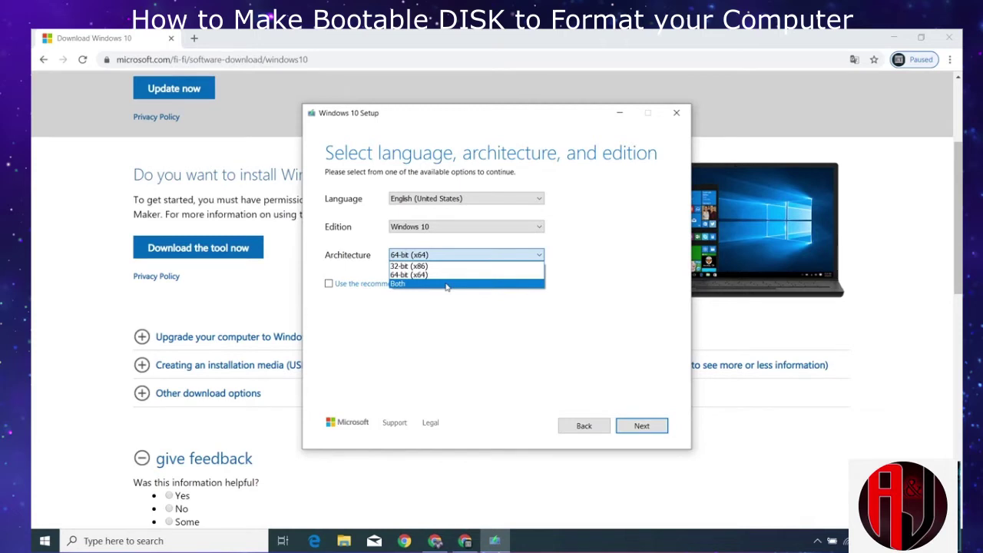
{"action": "left_click", "coordinate": [447, 283]}
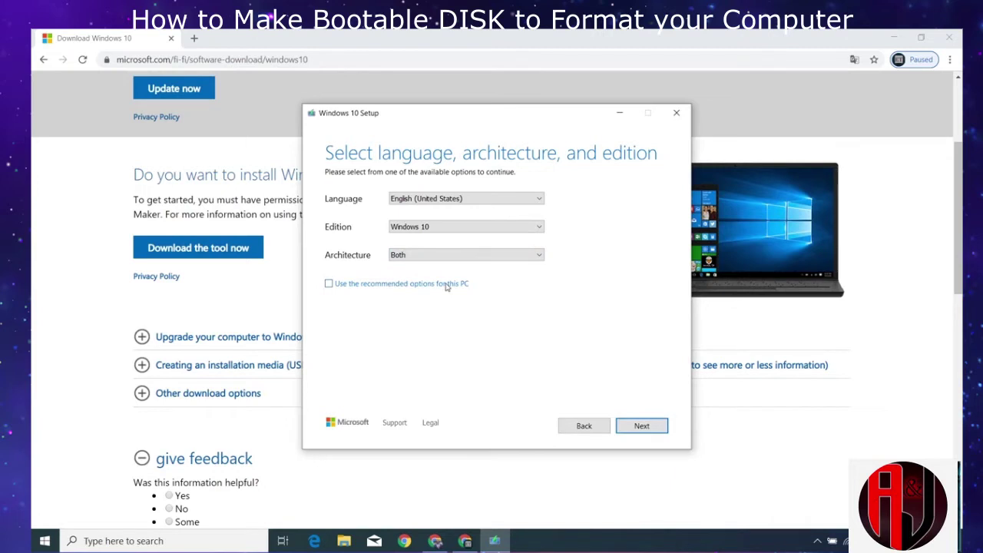
{"action": "left_click", "coordinate": [638, 426]}
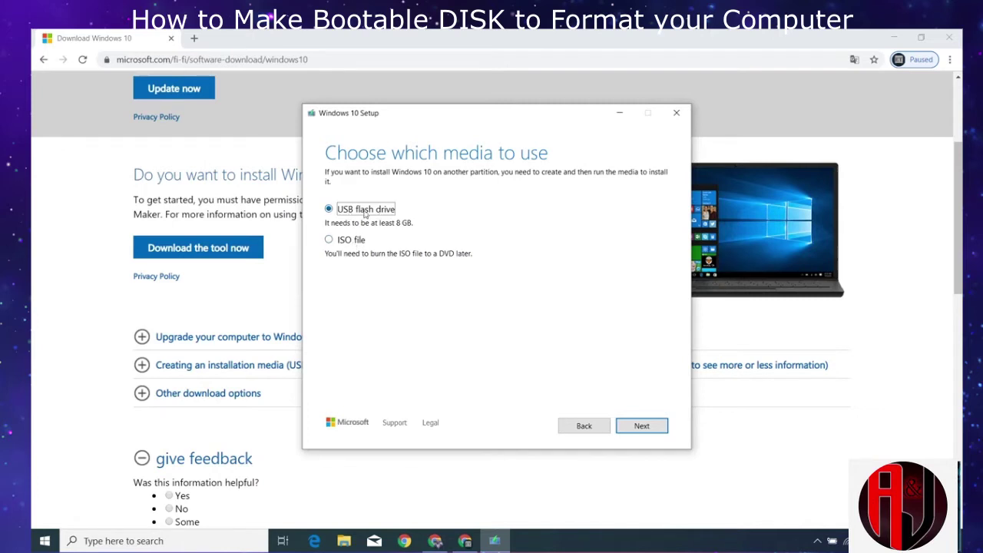
Use a USB flash drive as media and start writing Windows 10 to drive F: (New Volume).
{"action": "left_click", "coordinate": [636, 432]}
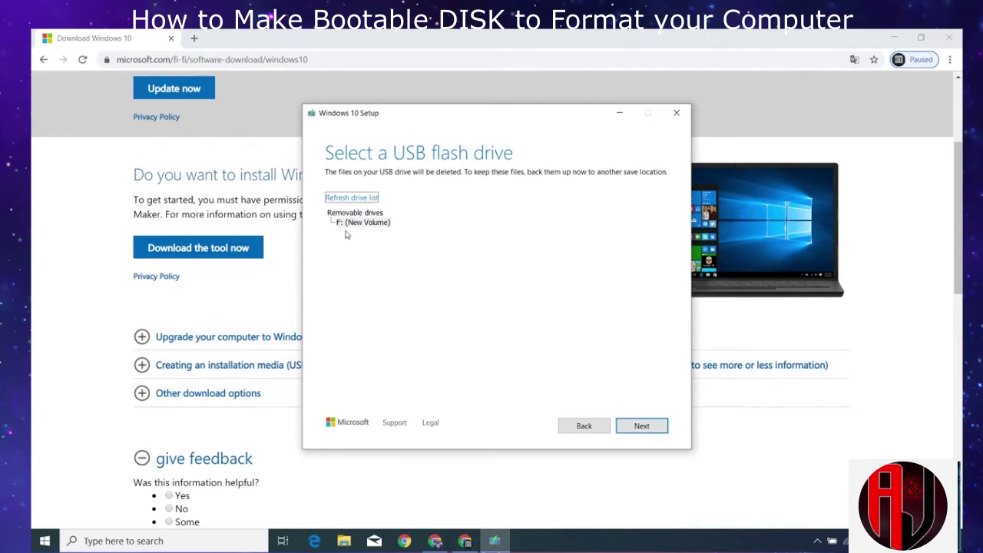
{"action": "left_click", "coordinate": [347, 541]}
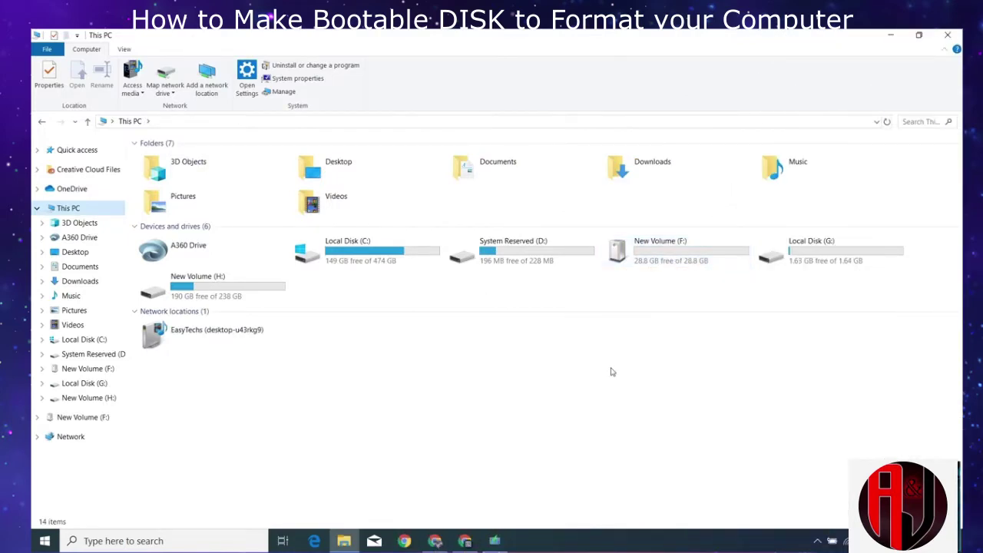
{"action": "left_click", "coordinate": [890, 35]}
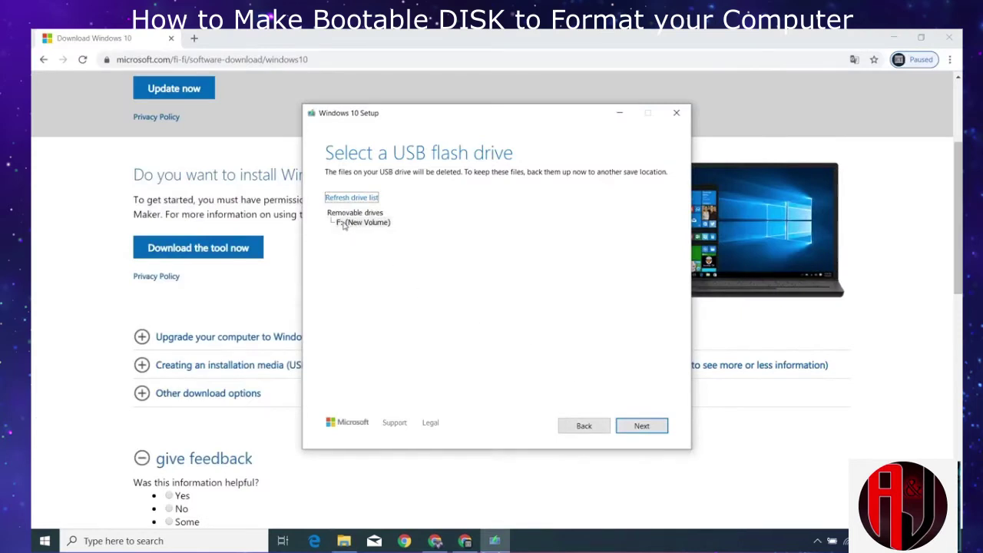
{"action": "left_click", "coordinate": [639, 427]}
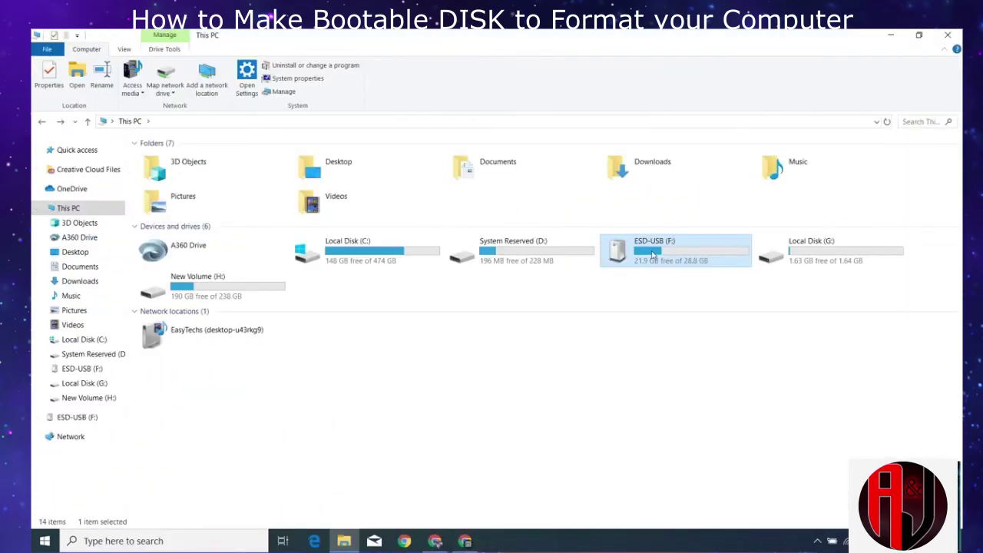
Open ESD-USB (F:) to view its boot, efi, x64, x86 and setup files.
{"action": "double_click", "coordinate": [653, 254]}
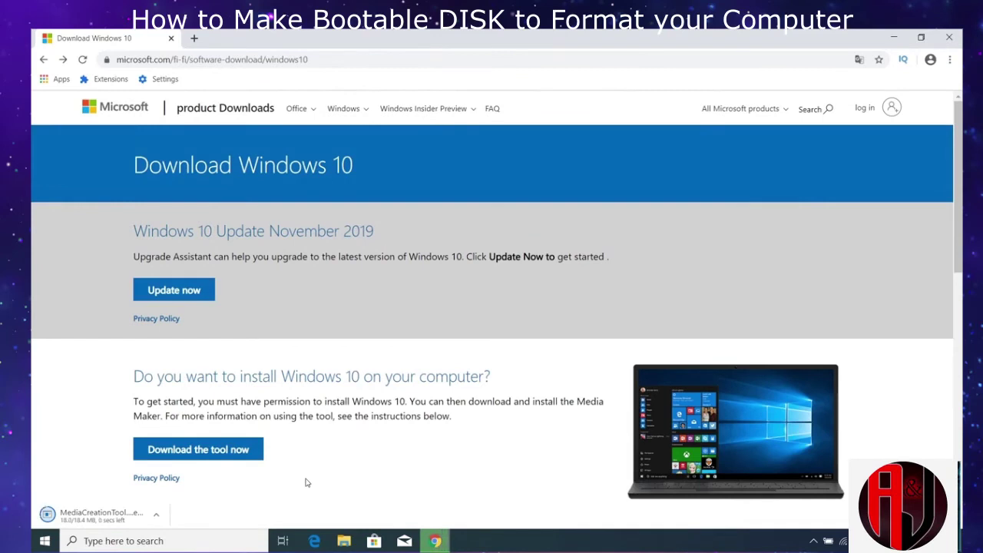
Relaunch the Media Creation Tool, accept the license, and choose creating installation media for another PC.
{"action": "left_click", "coordinate": [85, 518]}
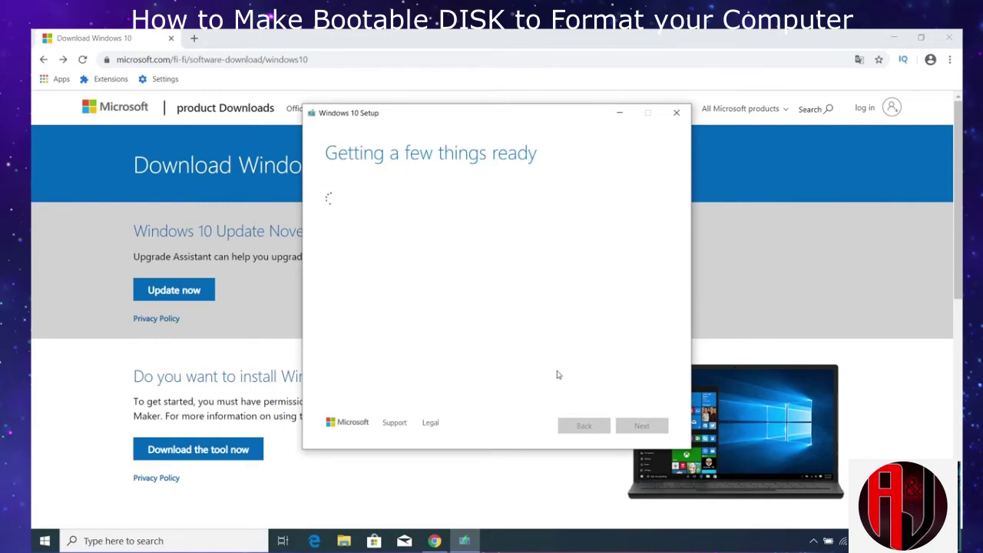
{"action": "left_click", "coordinate": [644, 425]}
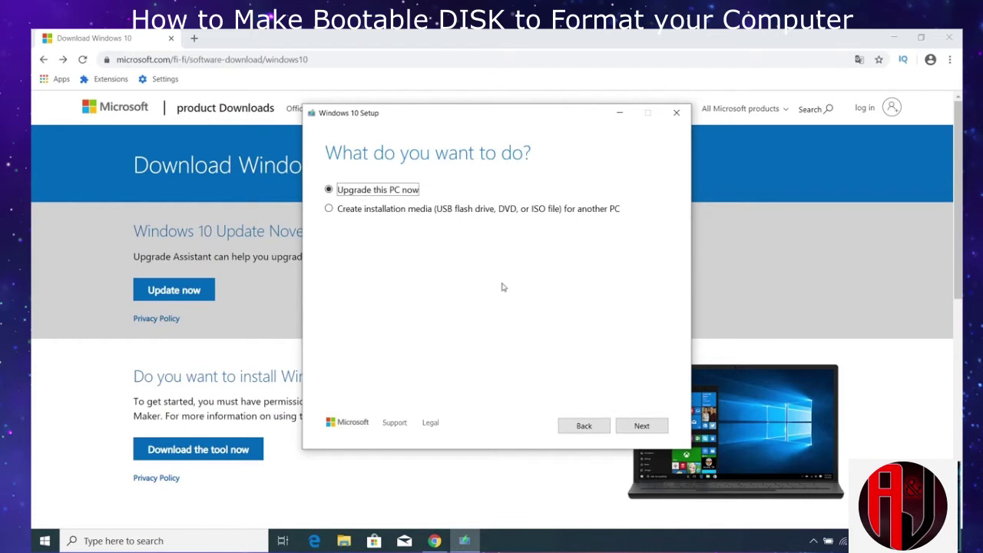
{"action": "left_click", "coordinate": [370, 213]}
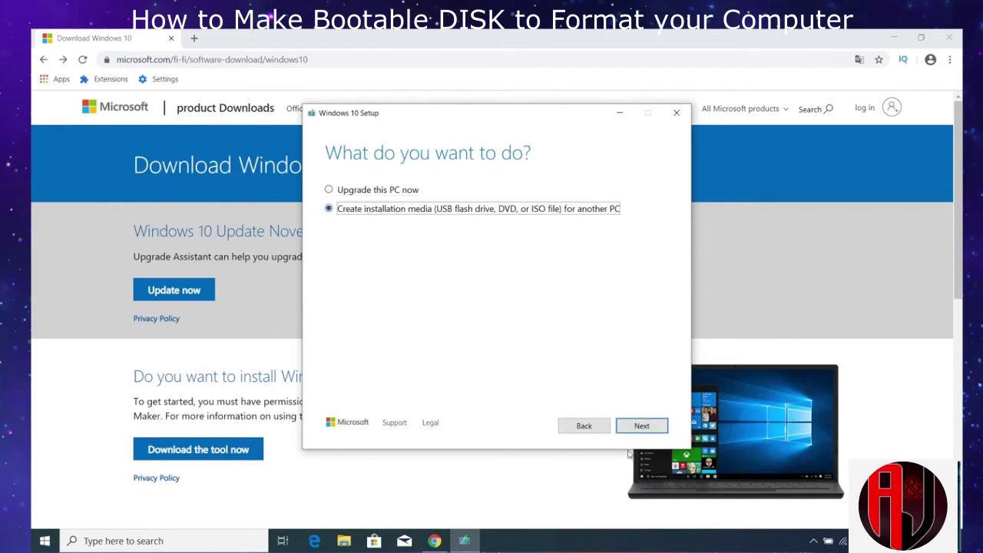
{"action": "left_click", "coordinate": [638, 429]}
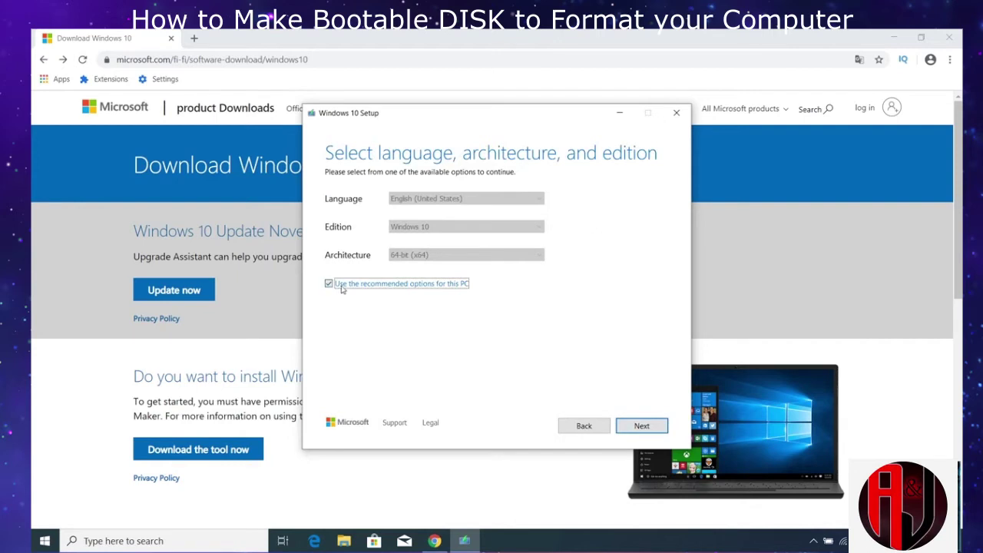
Untick the recommended options, set Architecture to Both, and advance to the media choice.
{"action": "left_click", "coordinate": [329, 283]}
{"action": "left_click", "coordinate": [421, 256]}
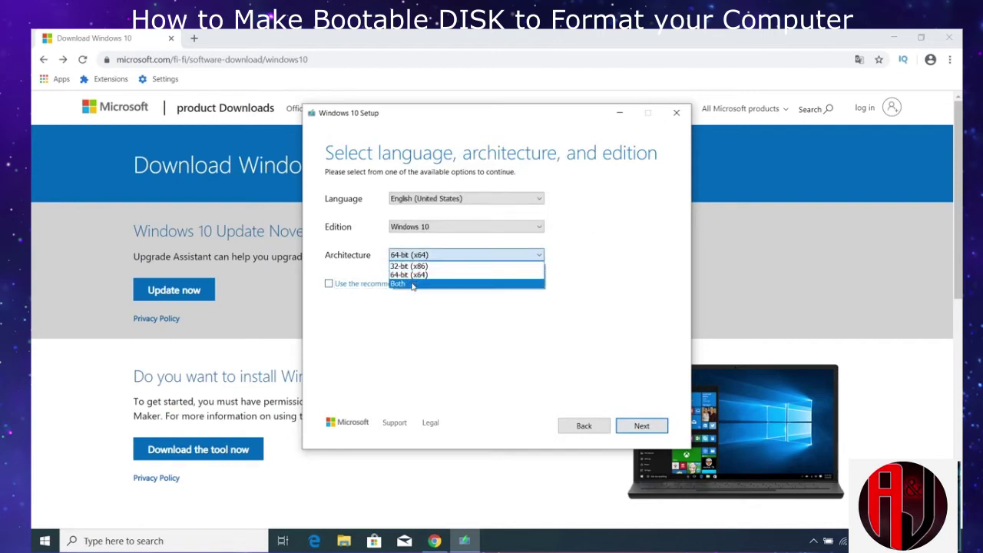
{"action": "left_click", "coordinate": [414, 280]}
{"action": "left_click", "coordinate": [639, 428]}
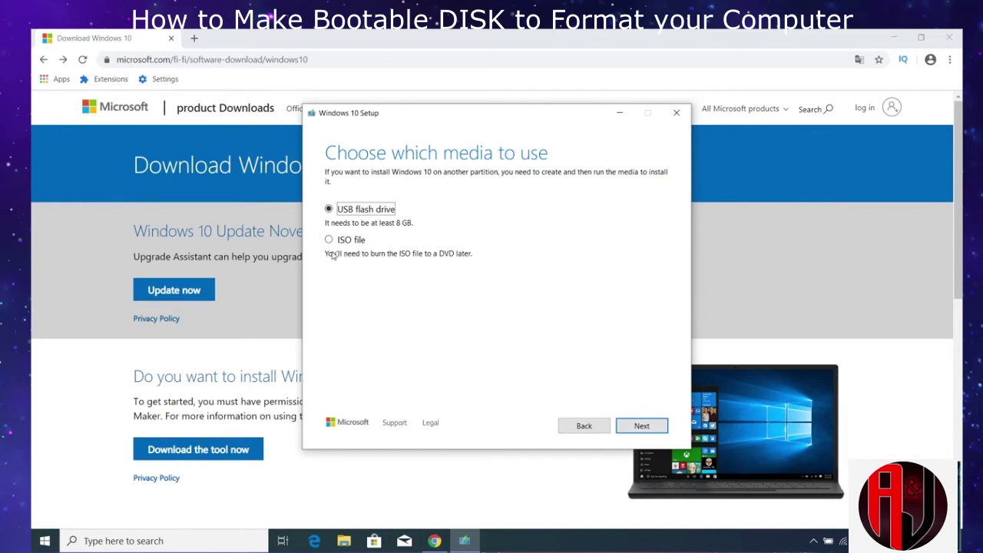
Choose ISO file as the media and save it to the Desktop to start downloading.
{"action": "left_click", "coordinate": [330, 240]}
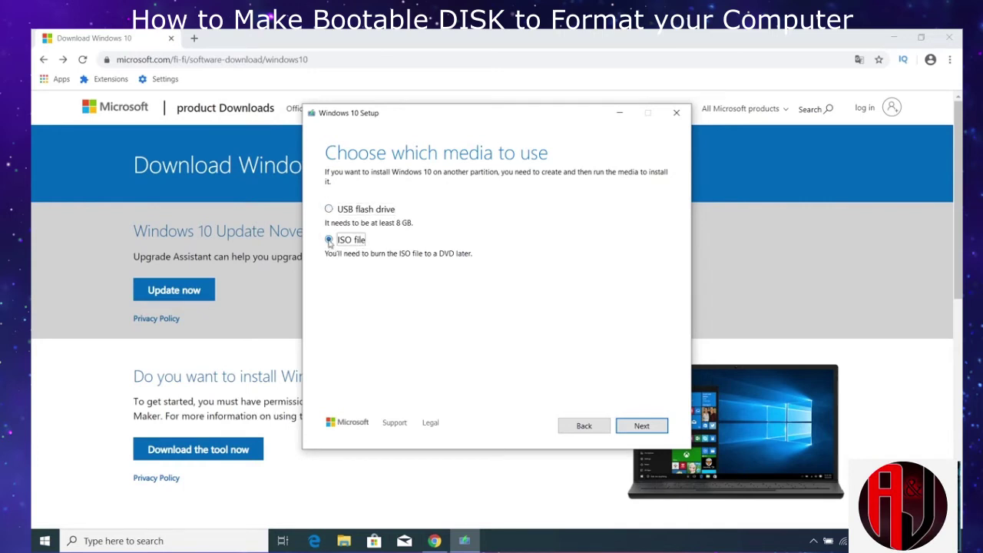
{"action": "left_click", "coordinate": [643, 431]}
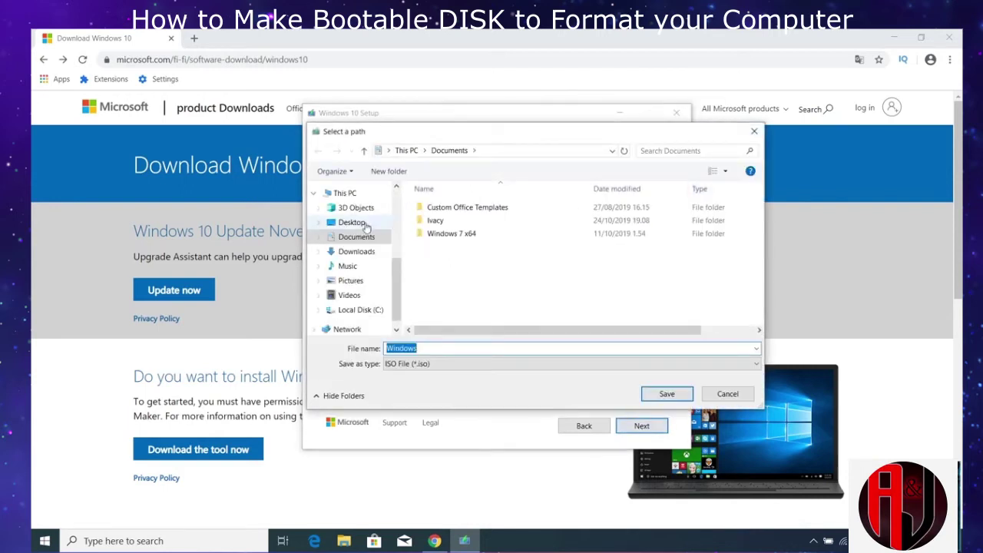
{"action": "left_click", "coordinate": [367, 224]}
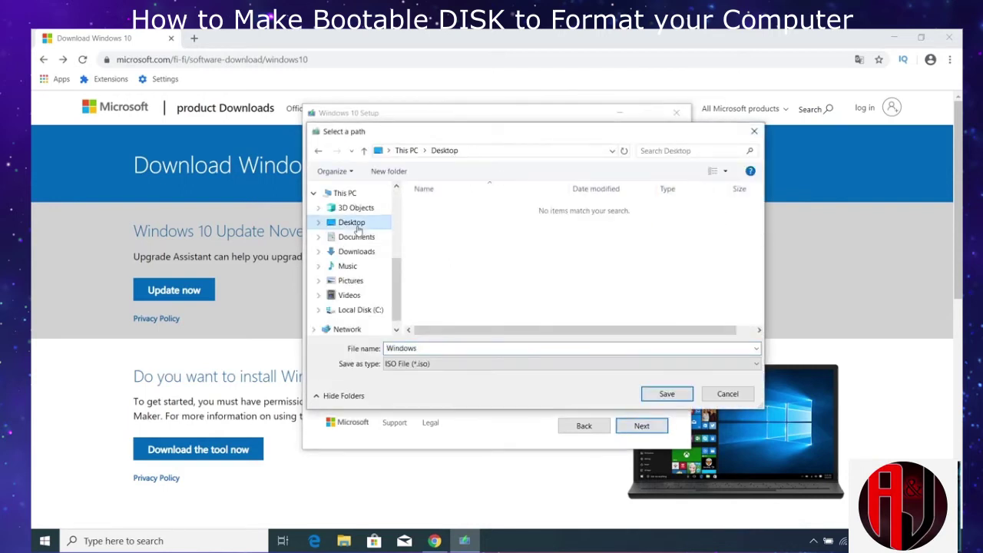
{"action": "left_click", "coordinate": [668, 395]}
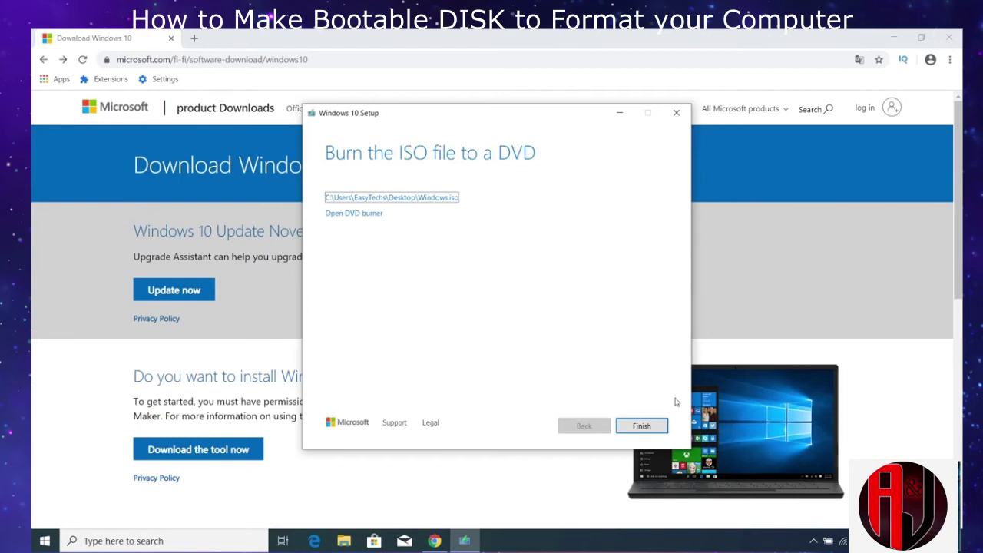
Finish the Media Creation Tool and minimize Chrome to reveal the Windows ISO on the desktop.
{"action": "left_click", "coordinate": [648, 432]}
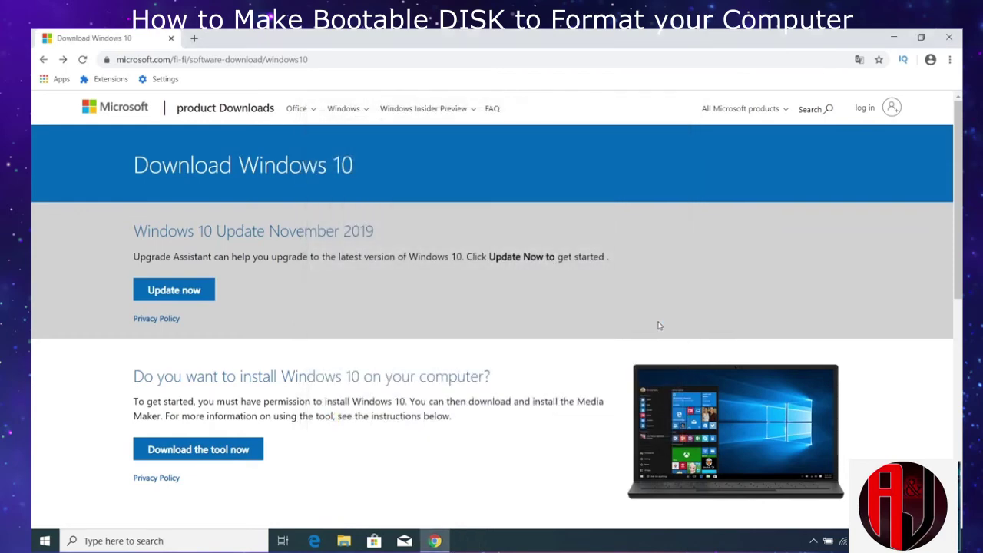
{"action": "left_click", "coordinate": [899, 38]}
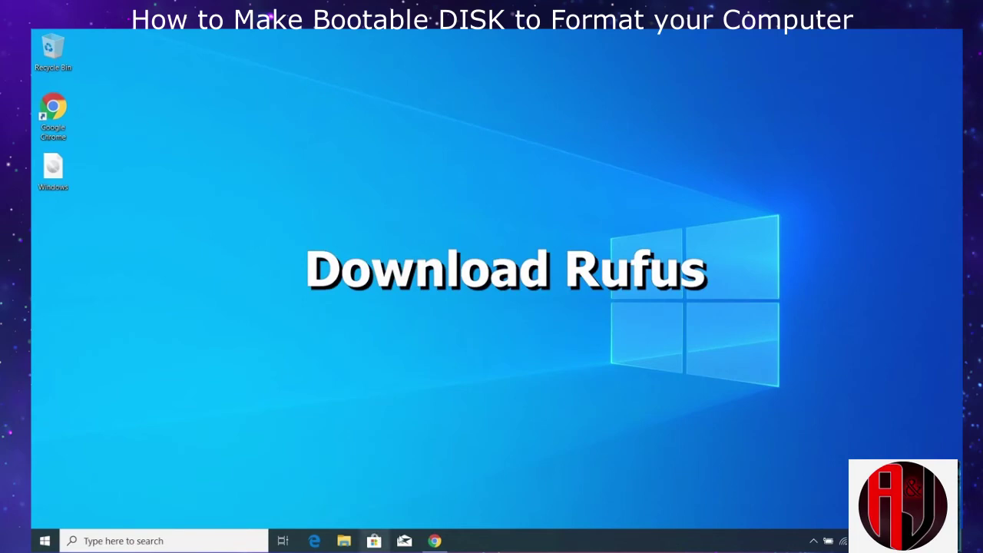
In a new Chrome tab, search for 'rufus' and open the official rufus.ie site.
{"action": "left_click", "coordinate": [435, 541]}
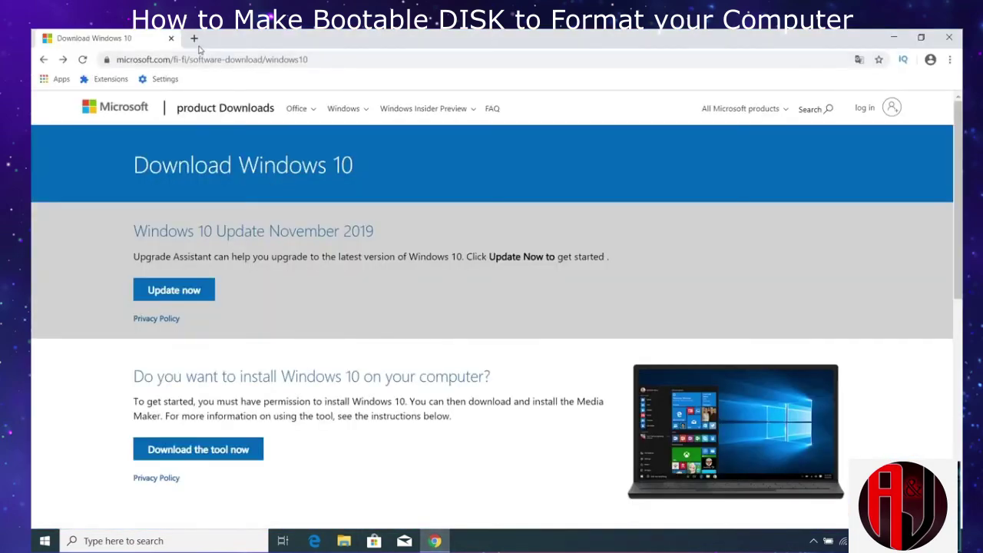
{"action": "left_click", "coordinate": [194, 38]}
{"action": "type", "text": "rufus"}
{"action": "key", "text": "Return"}
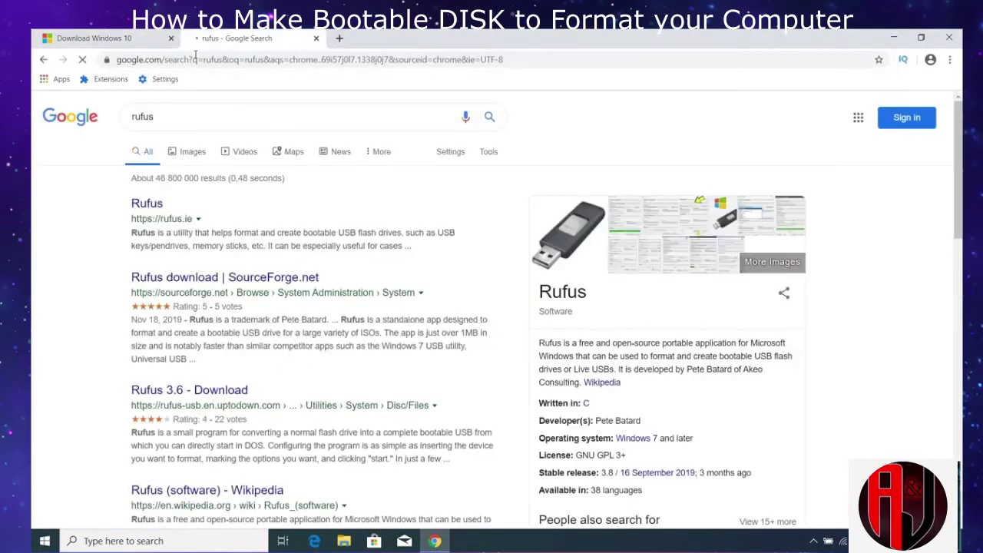
{"action": "left_click", "coordinate": [146, 204]}
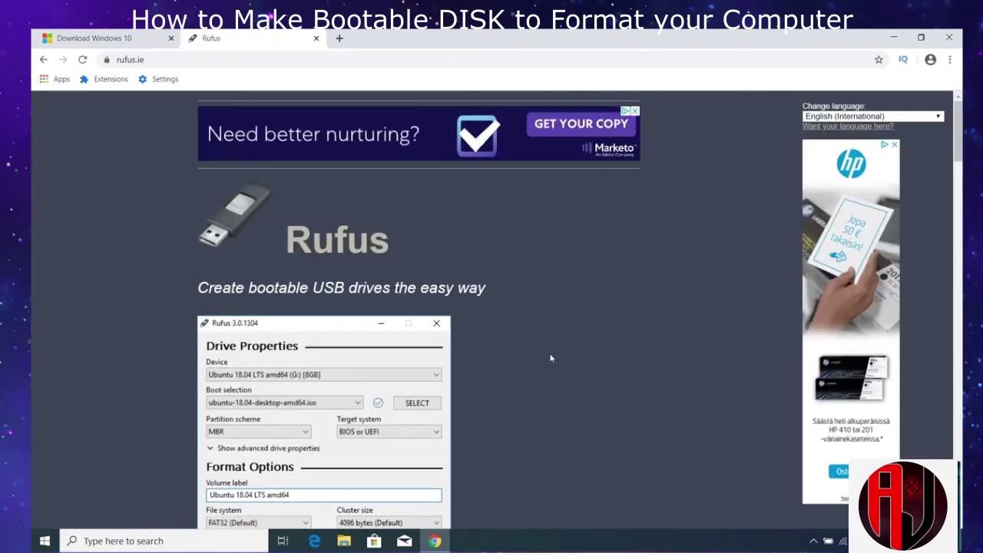
Scroll to the Download section and start downloading Rufus 3.8.
{"action": "scroll", "coordinate": [491, 308], "scroll_direction": "down", "scroll_amount": 5}
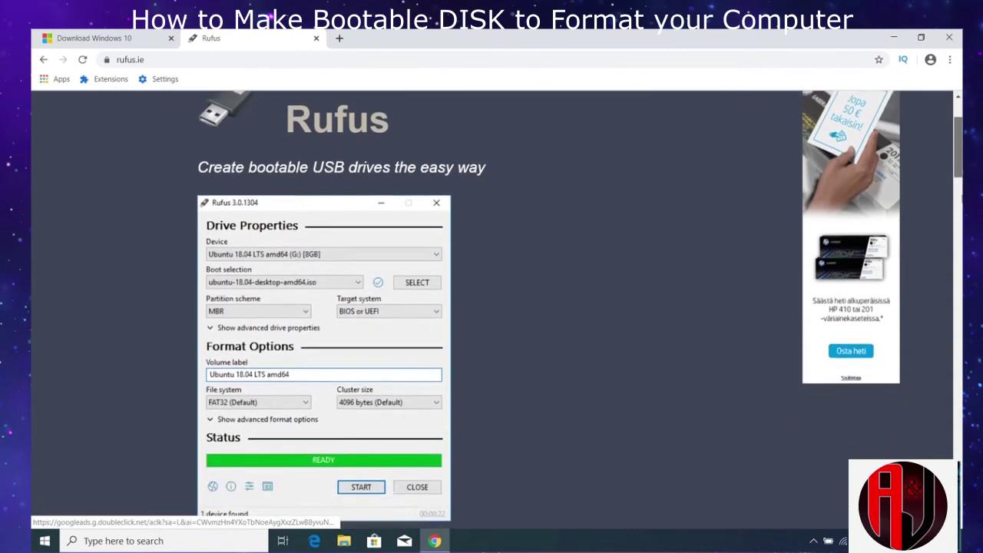
{"action": "scroll", "coordinate": [575, 263], "scroll_direction": "down", "scroll_amount": 2}
{"action": "scroll", "coordinate": [575, 263], "scroll_direction": "down", "scroll_amount": 1}
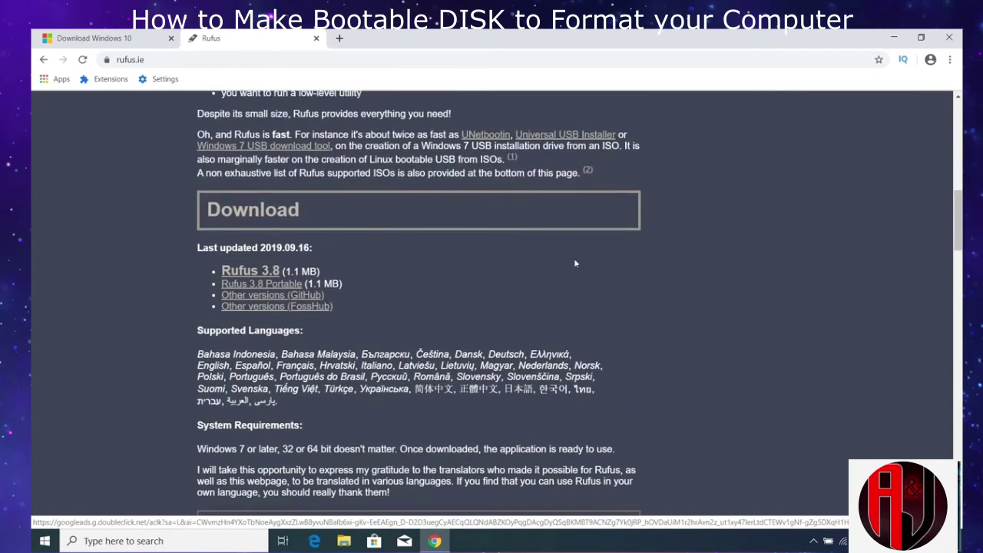
{"action": "left_click", "coordinate": [254, 275]}
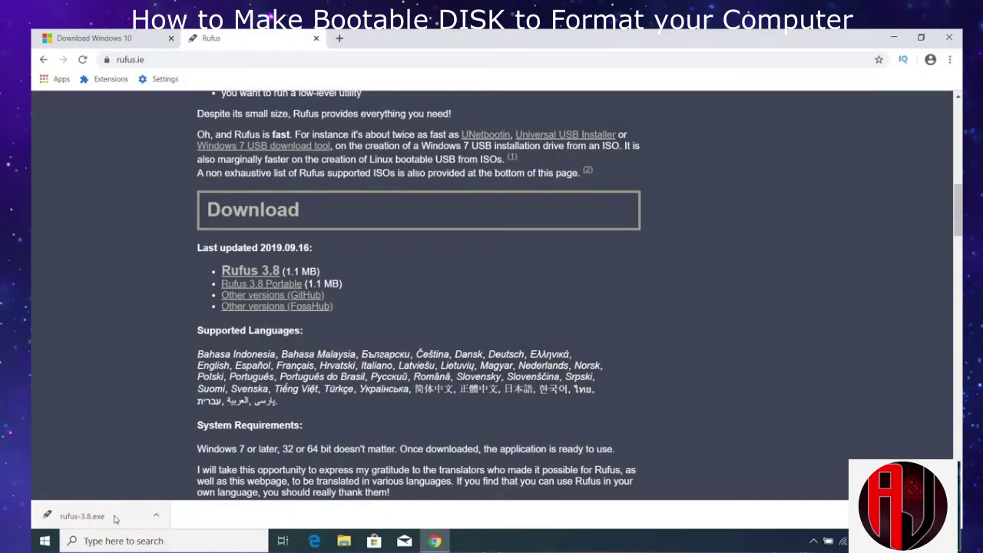
Launch Rufus with the 32 GB New Volume as target and 'Disk or ISO image' boot selection.
{"action": "left_click", "coordinate": [115, 519]}
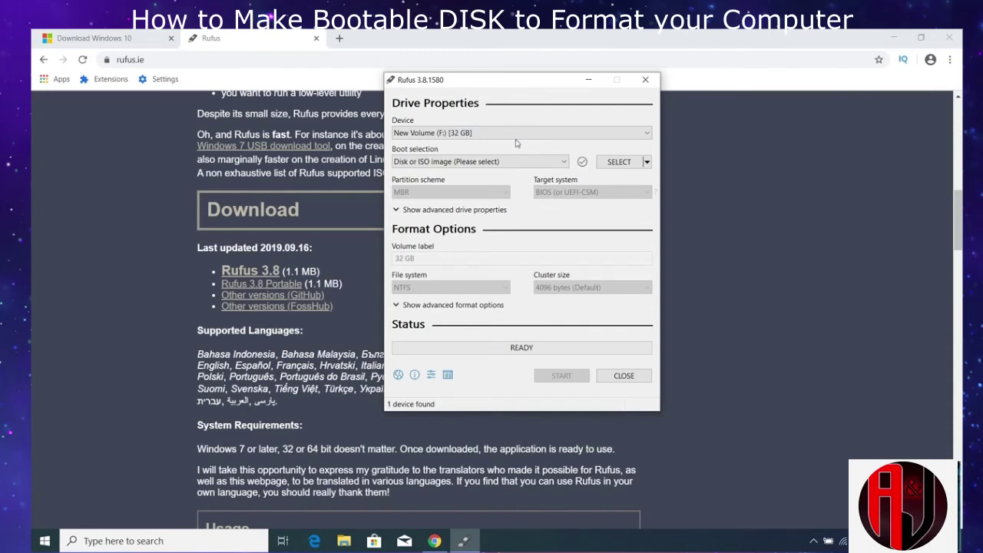
{"action": "left_click", "coordinate": [520, 133]}
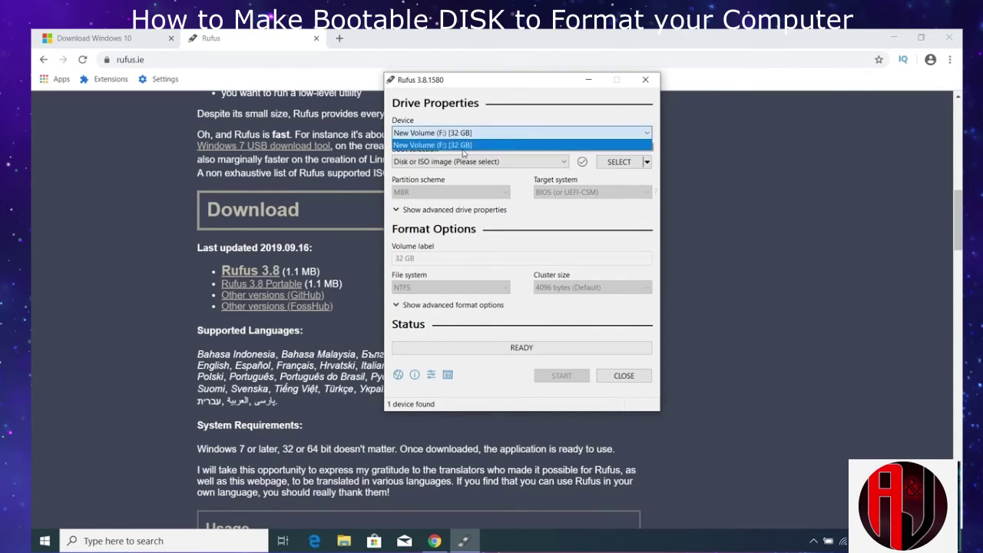
{"action": "left_click", "coordinate": [464, 146]}
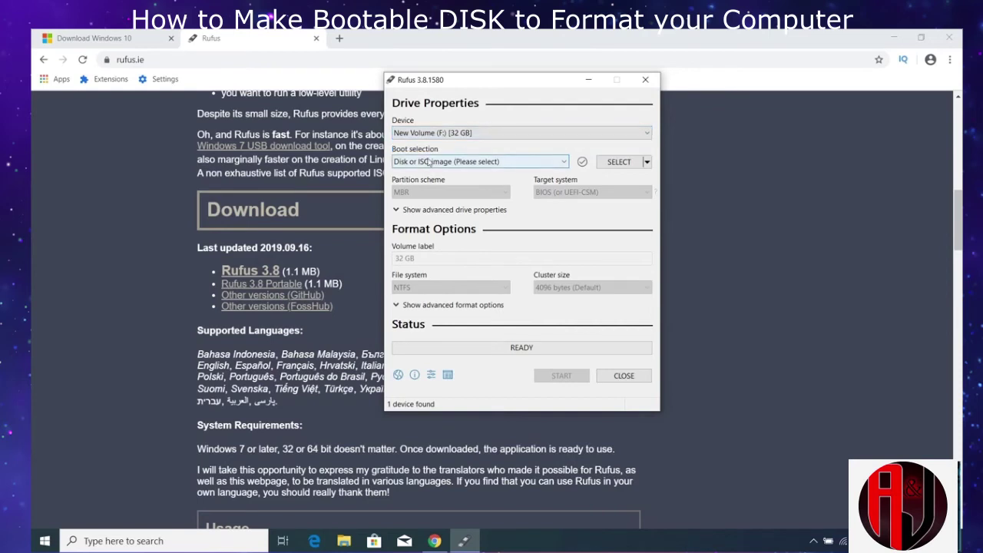
{"action": "left_click", "coordinate": [448, 162]}
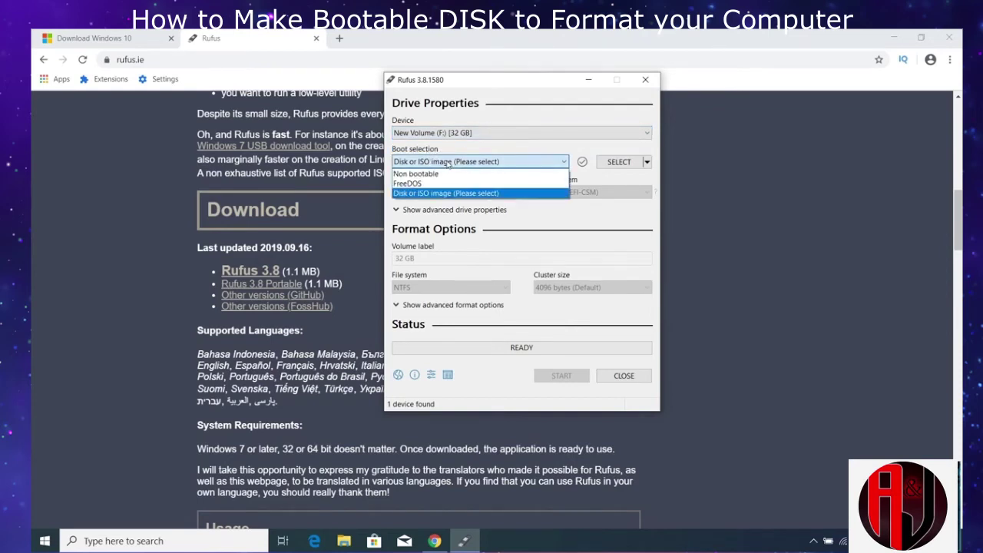
{"action": "left_click", "coordinate": [453, 193]}
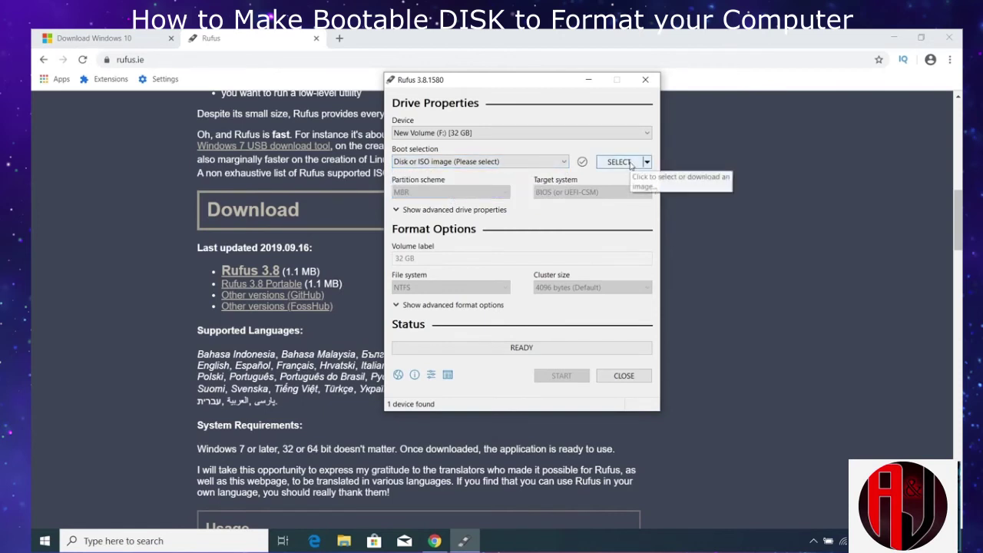
Browse to the Desktop and choose the Windows ISO as the boot image.
{"action": "left_click", "coordinate": [630, 165]}
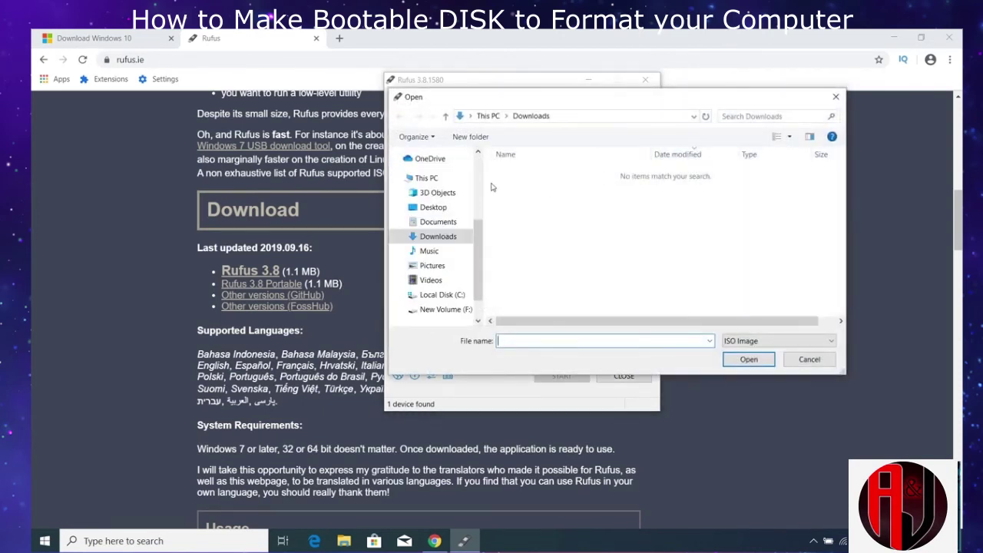
{"action": "left_click", "coordinate": [440, 208]}
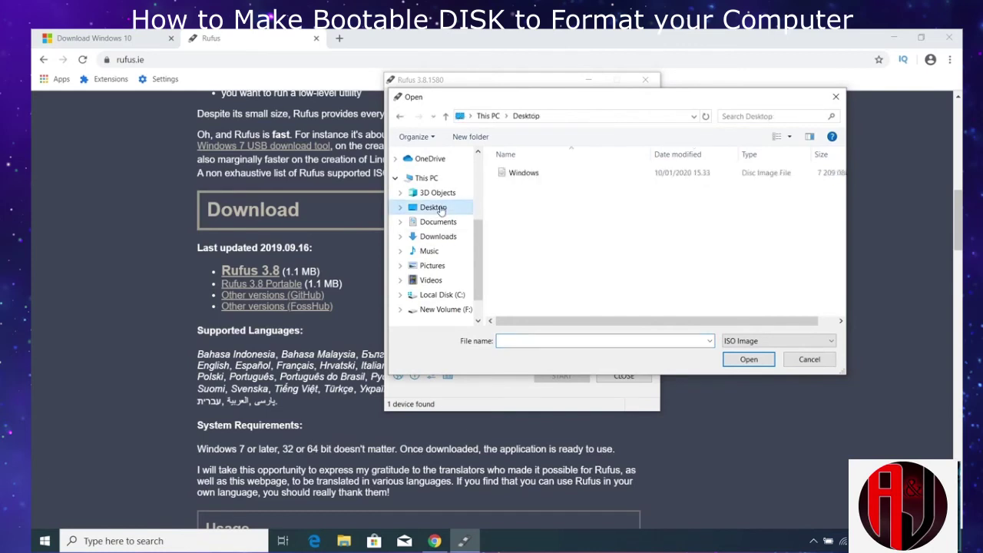
{"action": "left_click", "coordinate": [522, 175]}
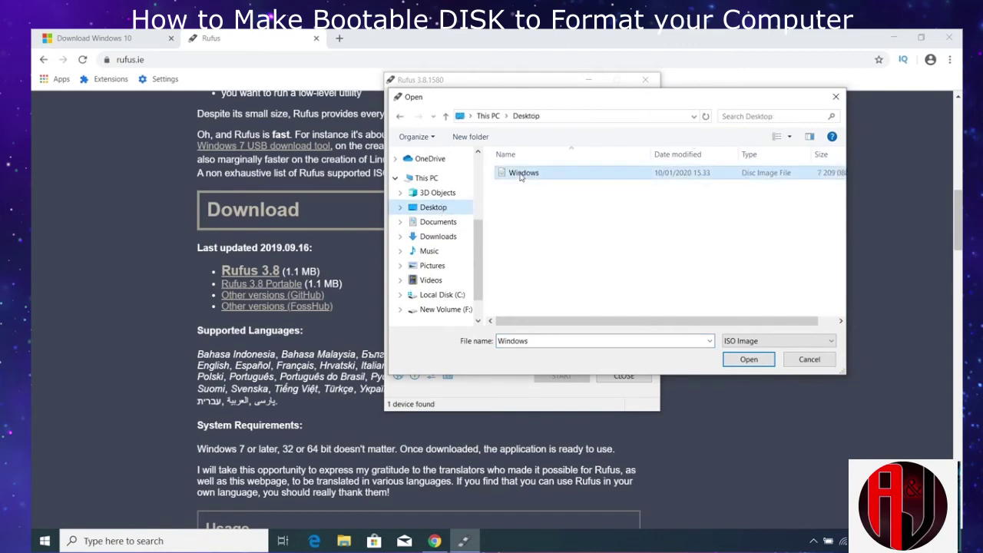
Load Windows.iso into Rufus, review the partition scheme options, then open the Start menu.
{"action": "left_click", "coordinate": [749, 359]}
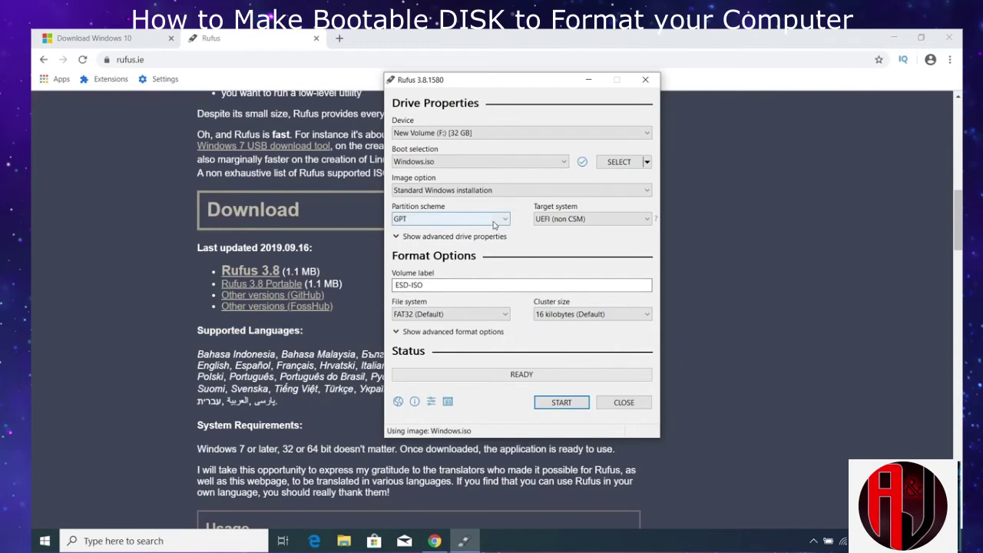
{"action": "left_click", "coordinate": [427, 219]}
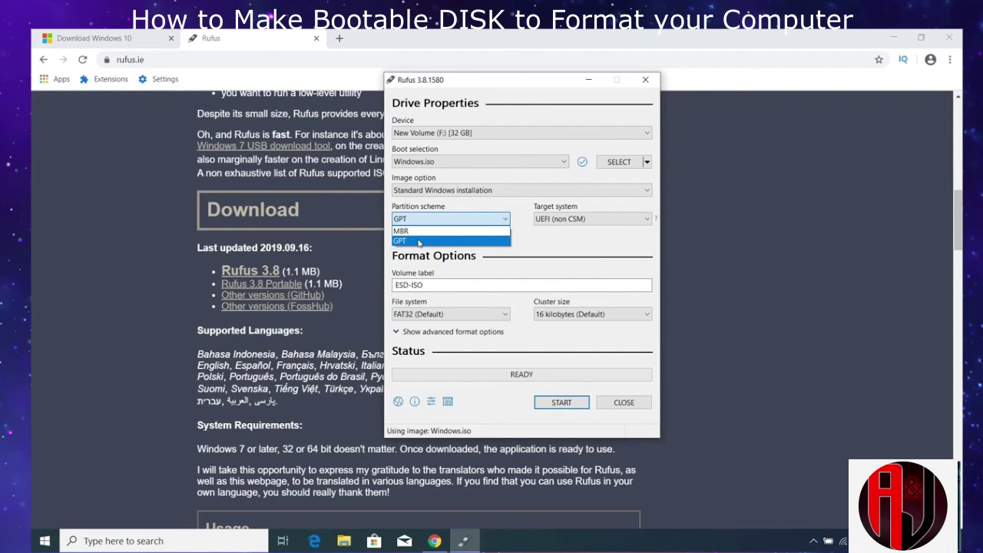
{"action": "key", "text": "super"}
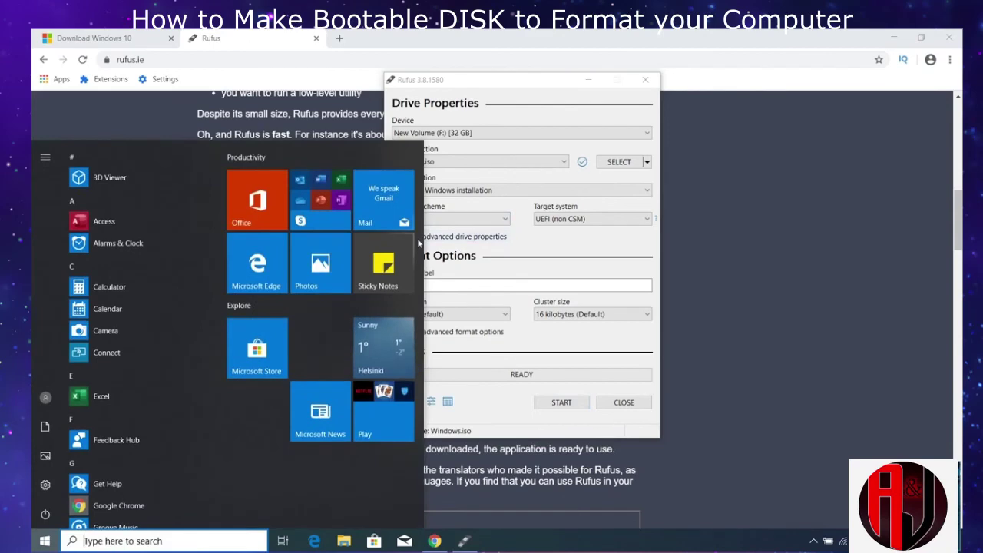
In Disk Management, check Disk 0's properties to confirm it uses MBR partitioning.
{"action": "type", "text": "disk pa"}
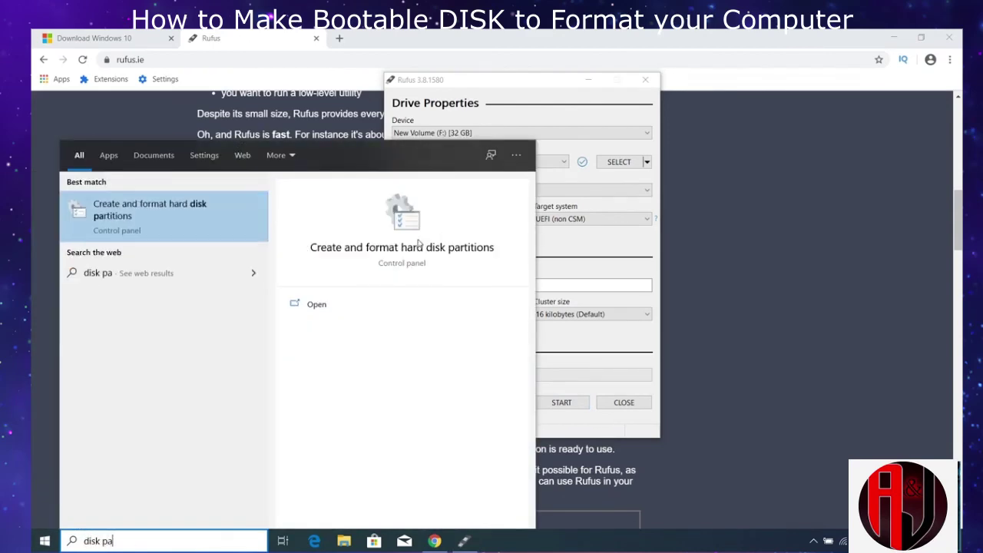
{"action": "type", "text": "rtiti"}
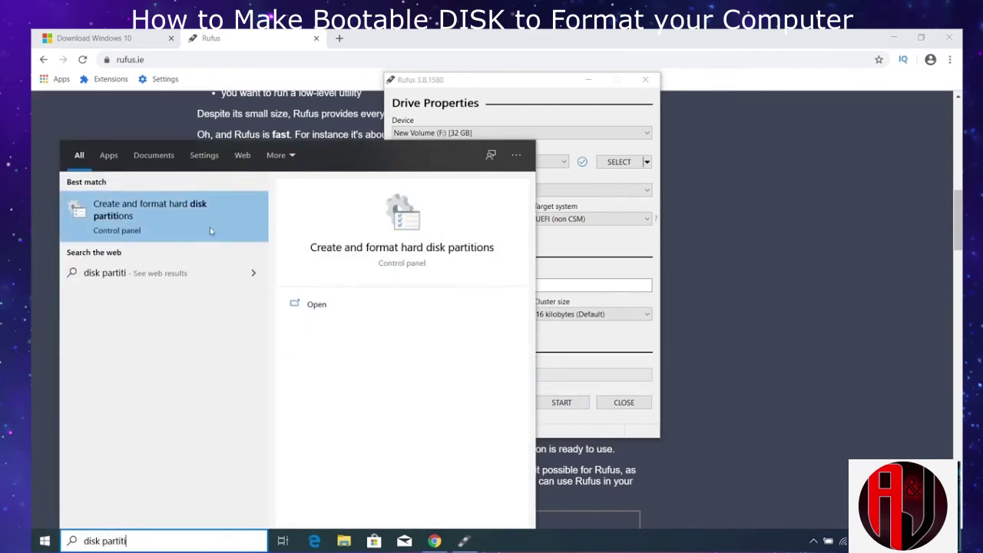
{"action": "left_click", "coordinate": [193, 221]}
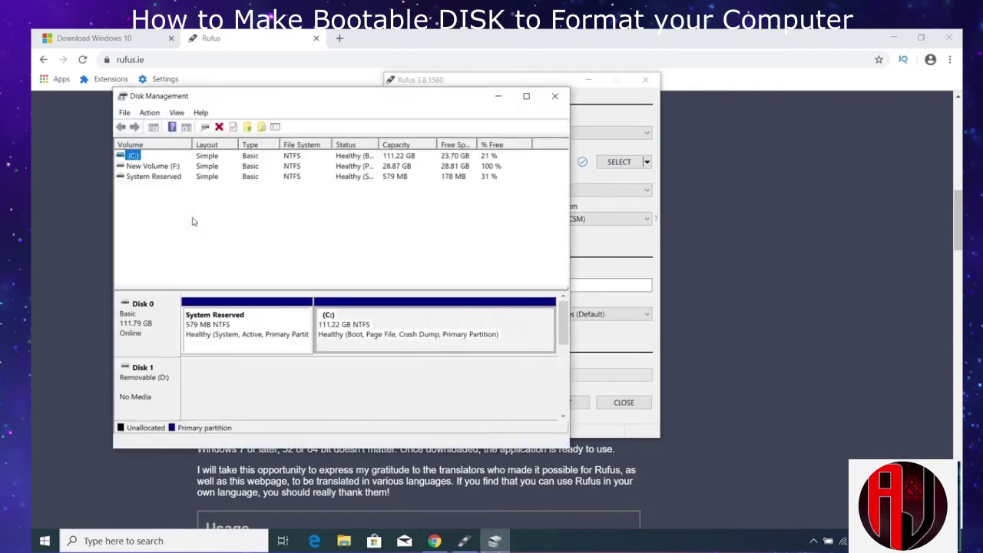
{"action": "right_click", "coordinate": [156, 328]}
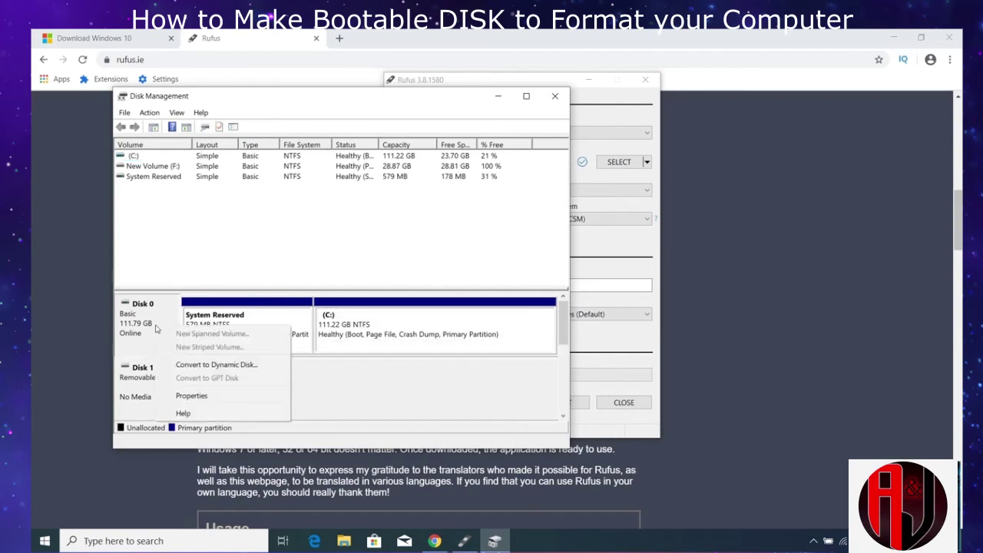
{"action": "left_click", "coordinate": [204, 396]}
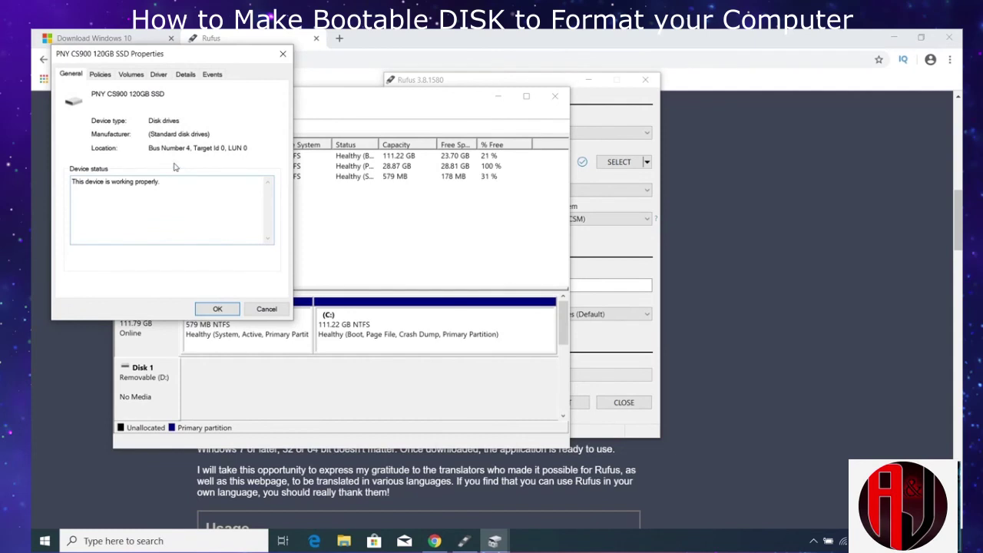
{"action": "left_click", "coordinate": [131, 75]}
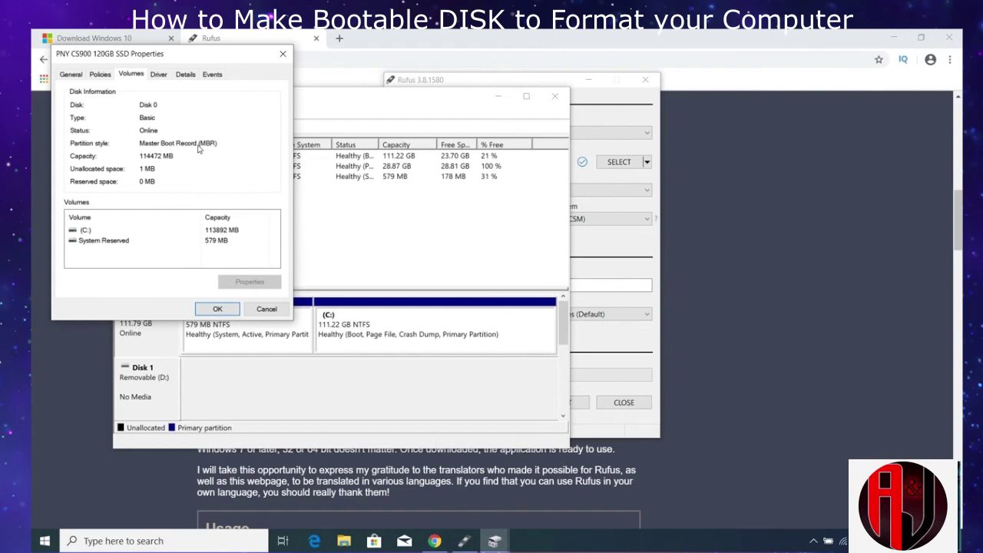
{"action": "left_click", "coordinate": [217, 309]}
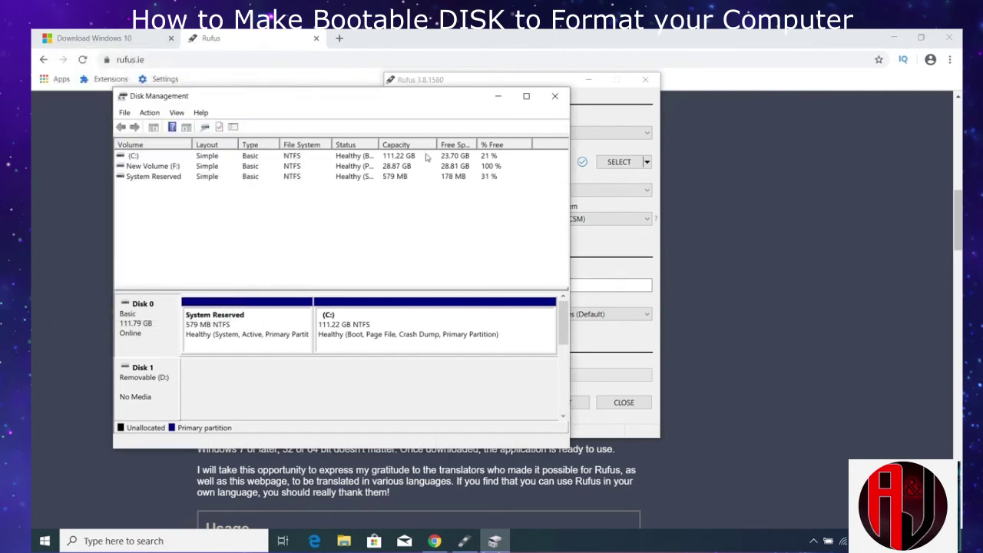
{"action": "left_click", "coordinate": [591, 113]}
Write Windows.iso to the USB drive using the MBR scheme, accepting the data-erase warning.
{"action": "left_click", "coordinate": [447, 219]}
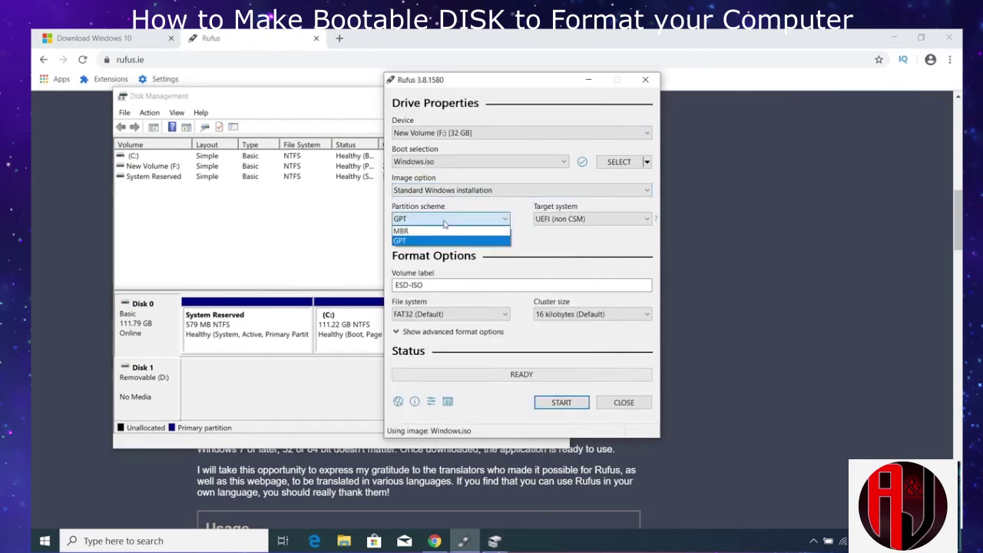
{"action": "left_click", "coordinate": [438, 231]}
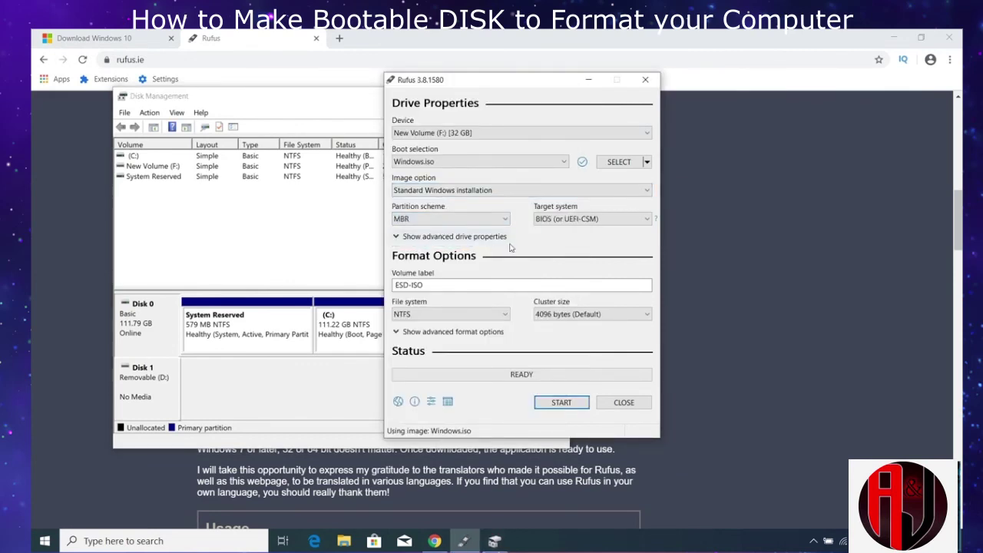
{"action": "left_click", "coordinate": [561, 403]}
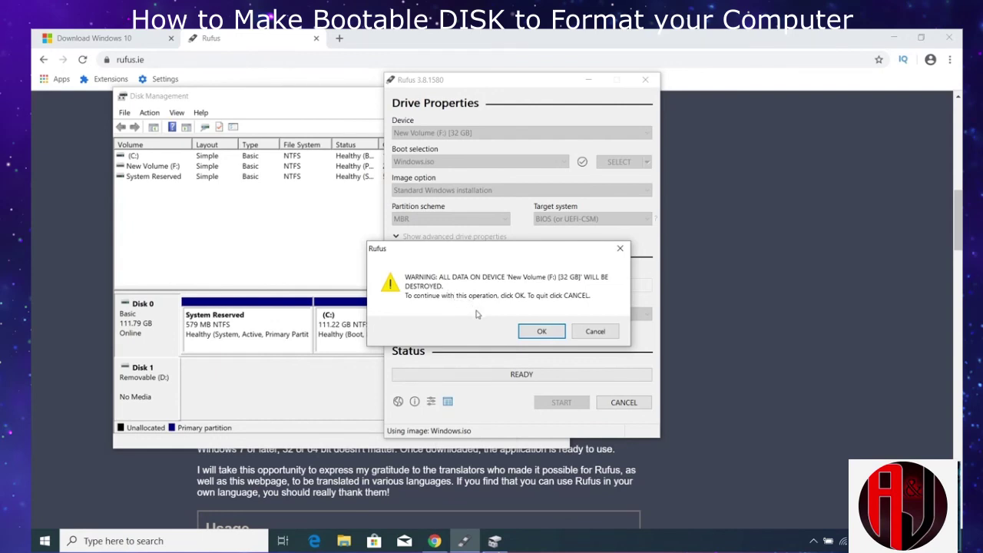
{"action": "left_click", "coordinate": [542, 331]}
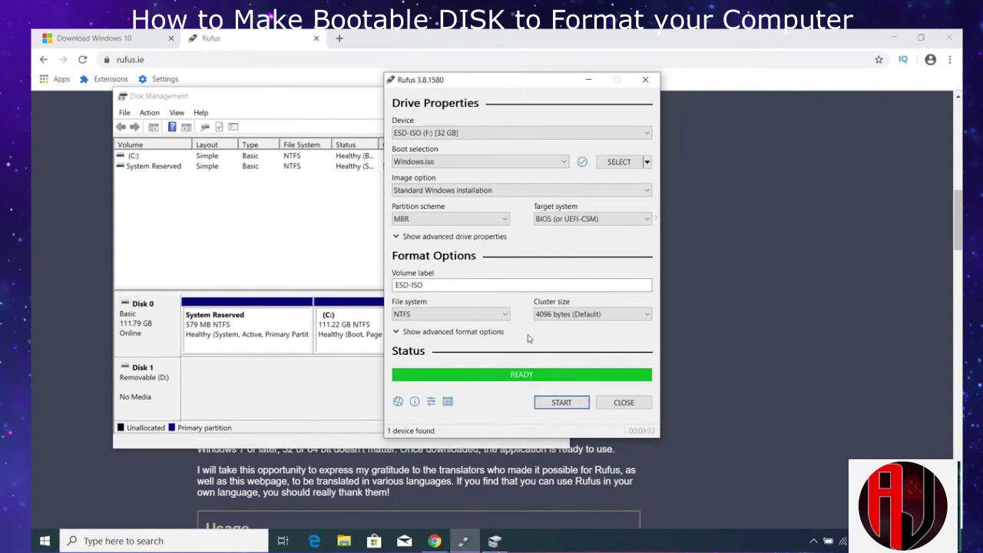
Close Rufus and Disk Management and minimise Chrome to clear the desktop.
{"action": "left_click", "coordinate": [620, 406]}
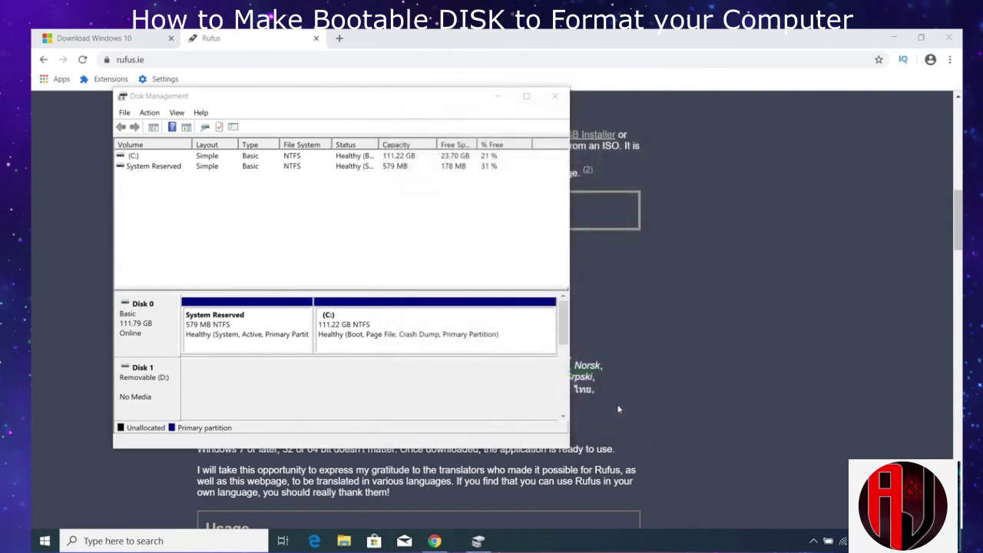
{"action": "left_click", "coordinate": [554, 97]}
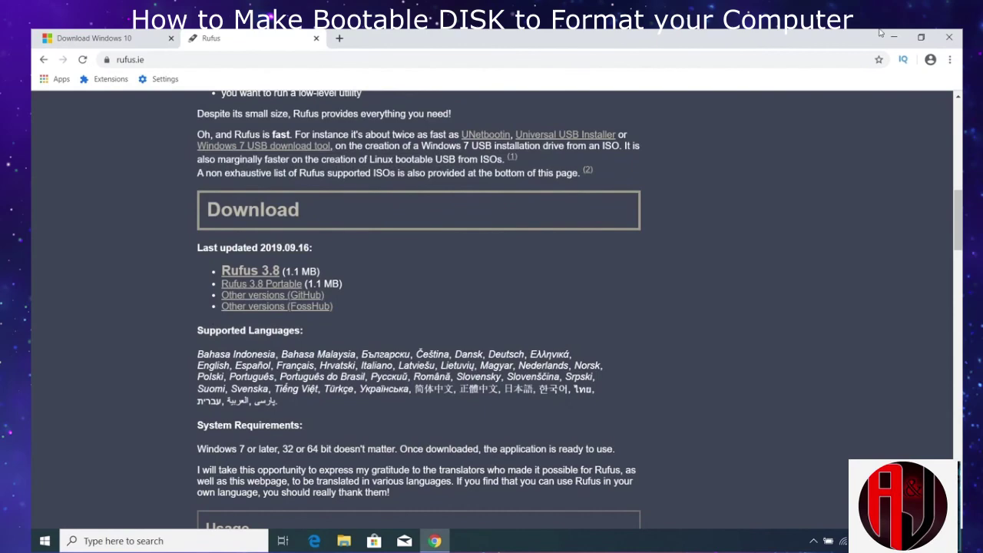
{"action": "left_click", "coordinate": [898, 35]}
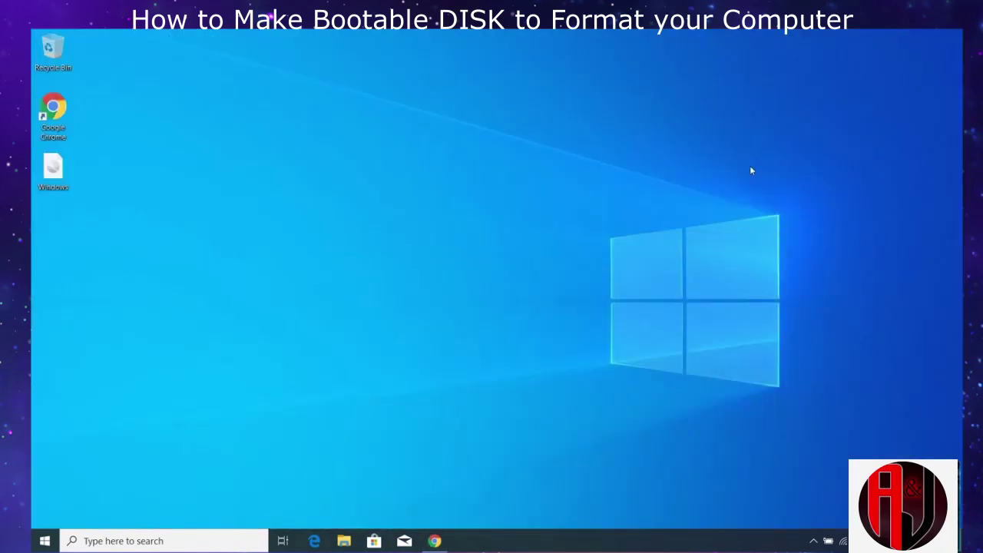